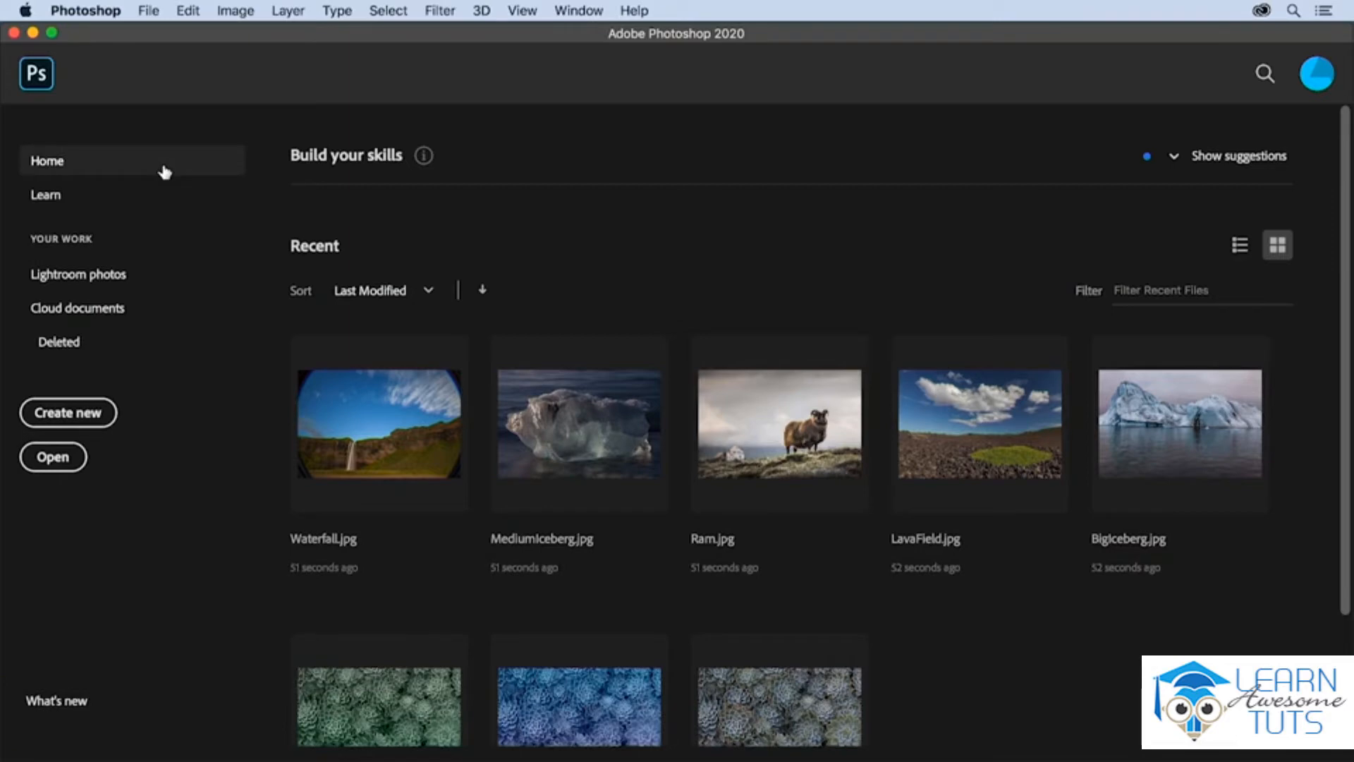
# Create a new 2600 x 1625 pixel RGB Color document at 300 pixels/inch with white background contents
pyautogui.click(96, 416)
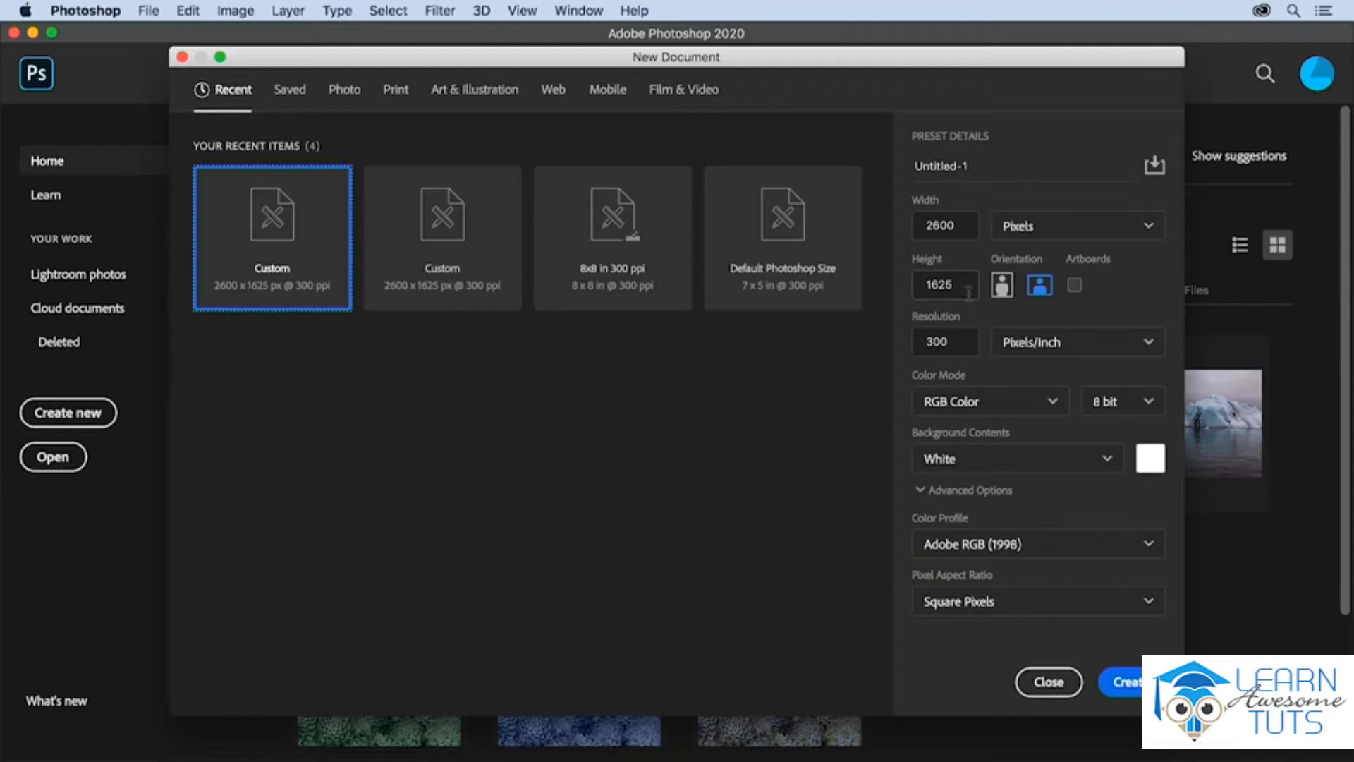
pyautogui.click(1123, 682)
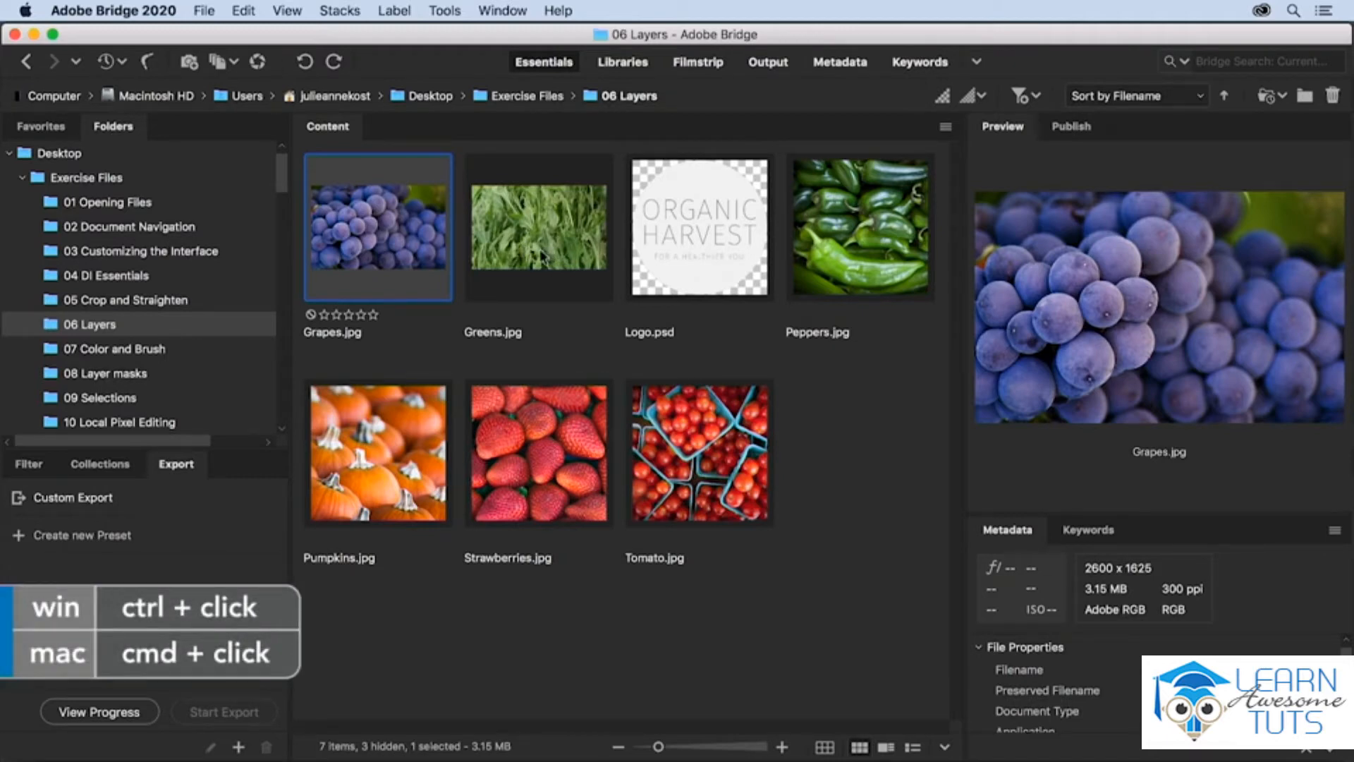
# Open Grapes.jpg and Greens.jpg together from the 06 Layers folder in Bridge, and tile all open document windows in Photoshop
pyautogui.keyDown('super'); pyautogui.click(543, 259); pyautogui.keyUp('super')
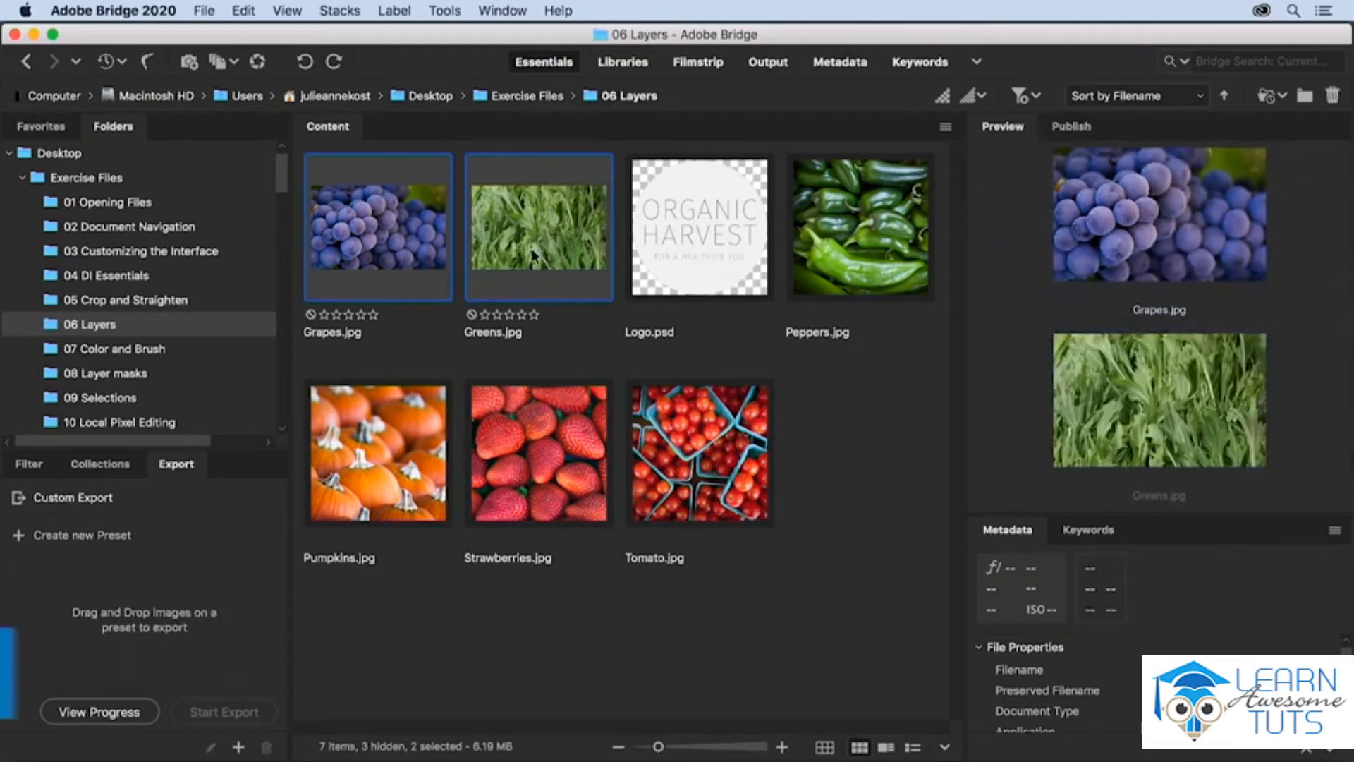
pyautogui.doubleClick(534, 258)
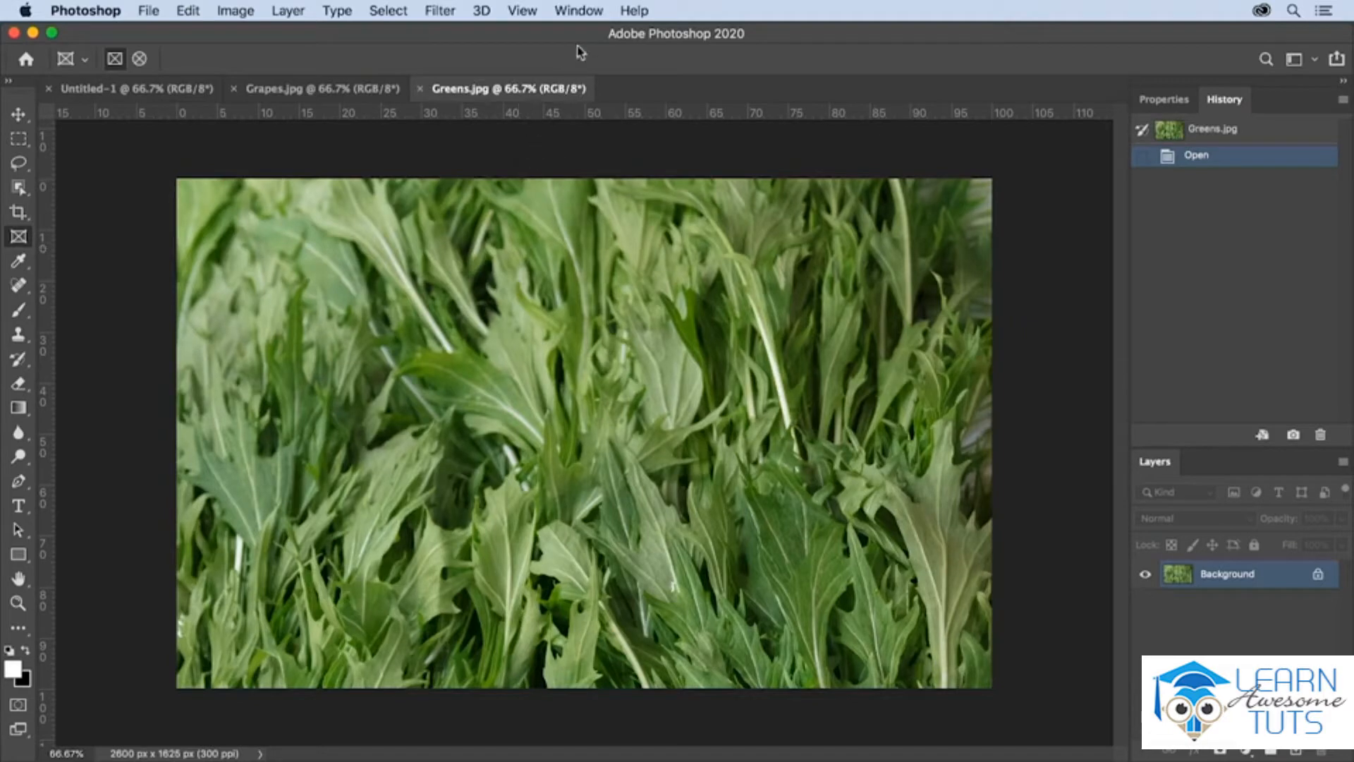
pyautogui.click(578, 10)
pyautogui.moveTo(583, 33)
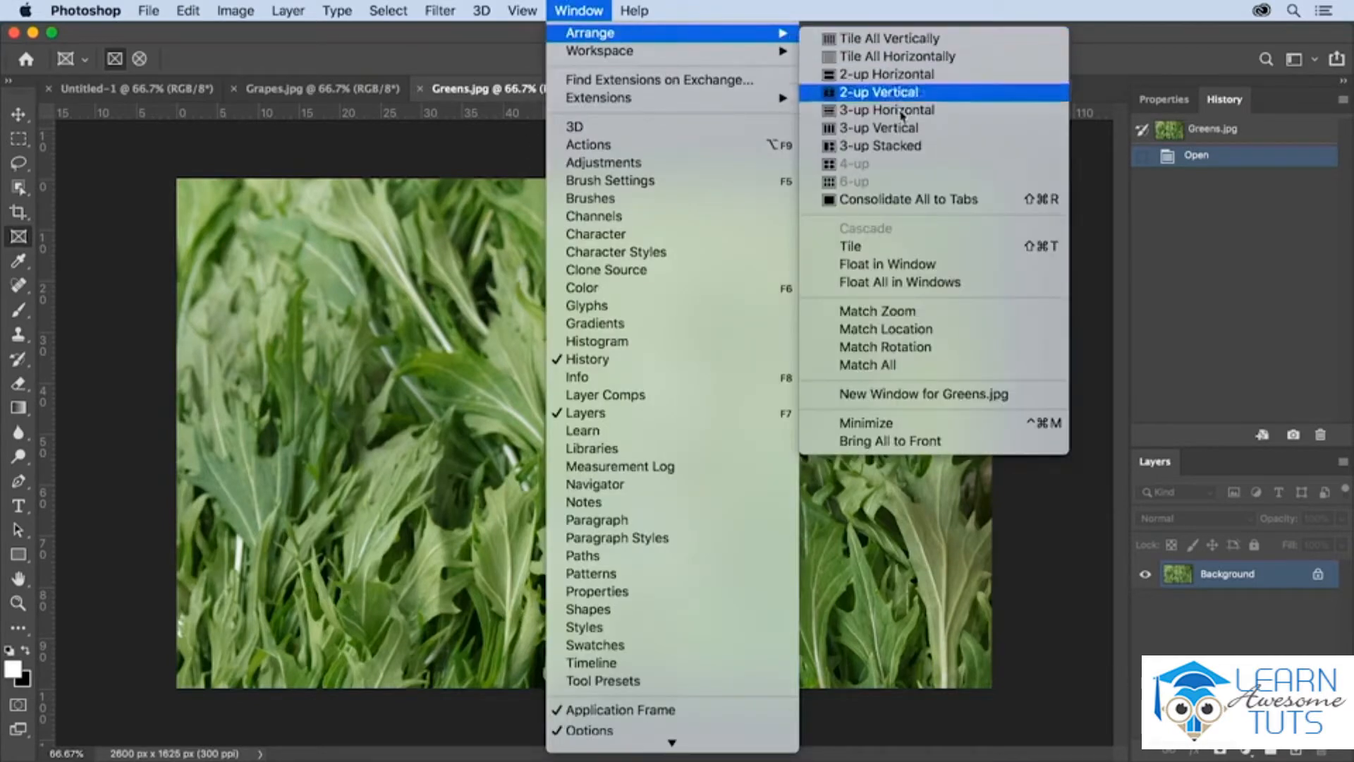
pyautogui.click(921, 247)
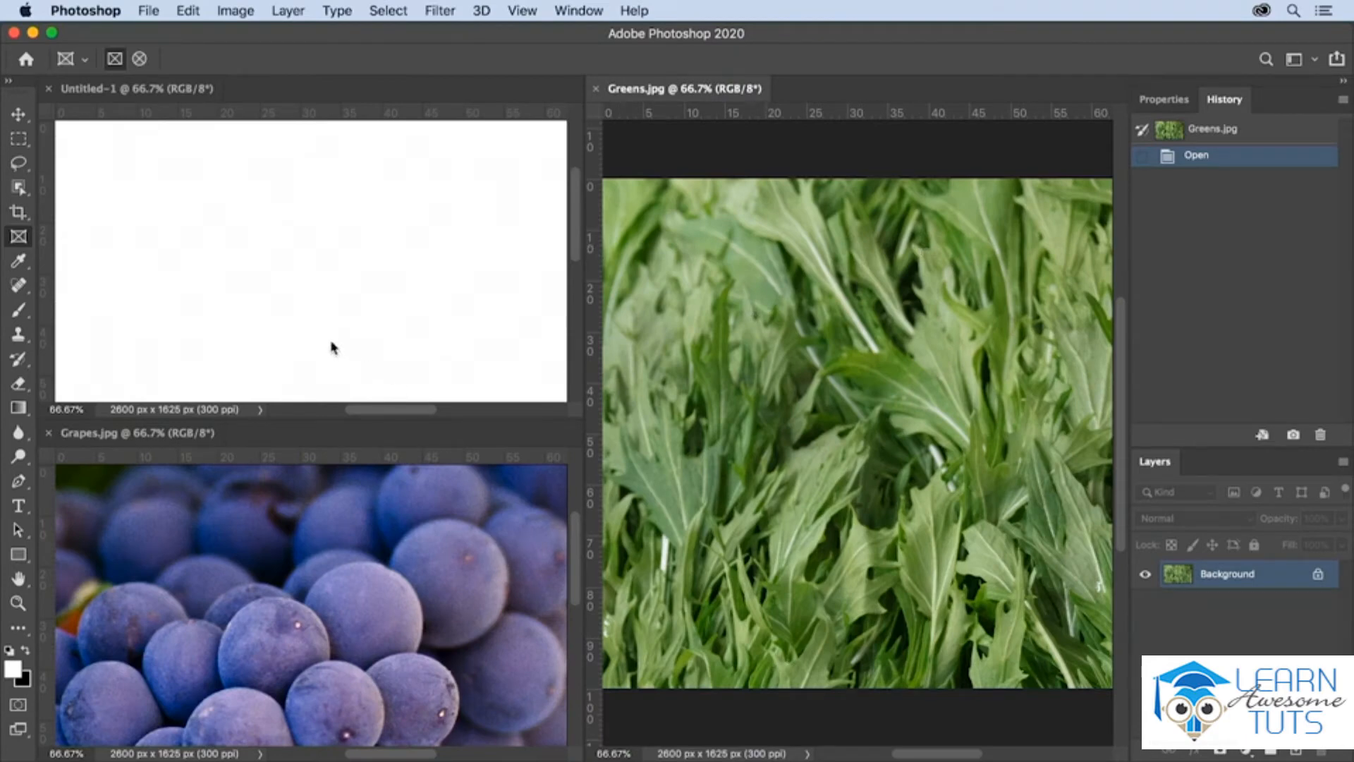
# Copy the Greens.jpg Background layer centered into Untitled-1 using the Move tool, and close Greens.jpg
pyautogui.click(19, 116)
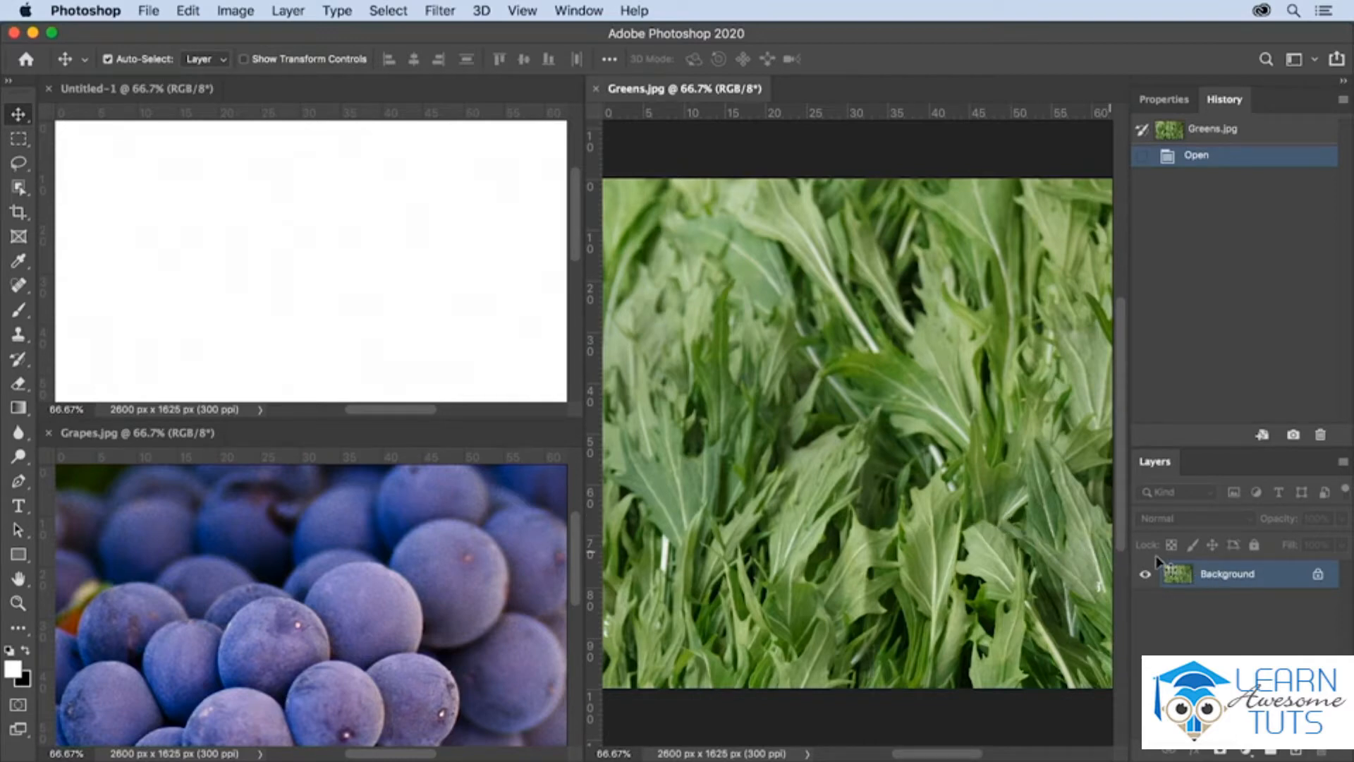
pyautogui.moveTo(1157, 562); pyautogui.dragTo(199, 220)
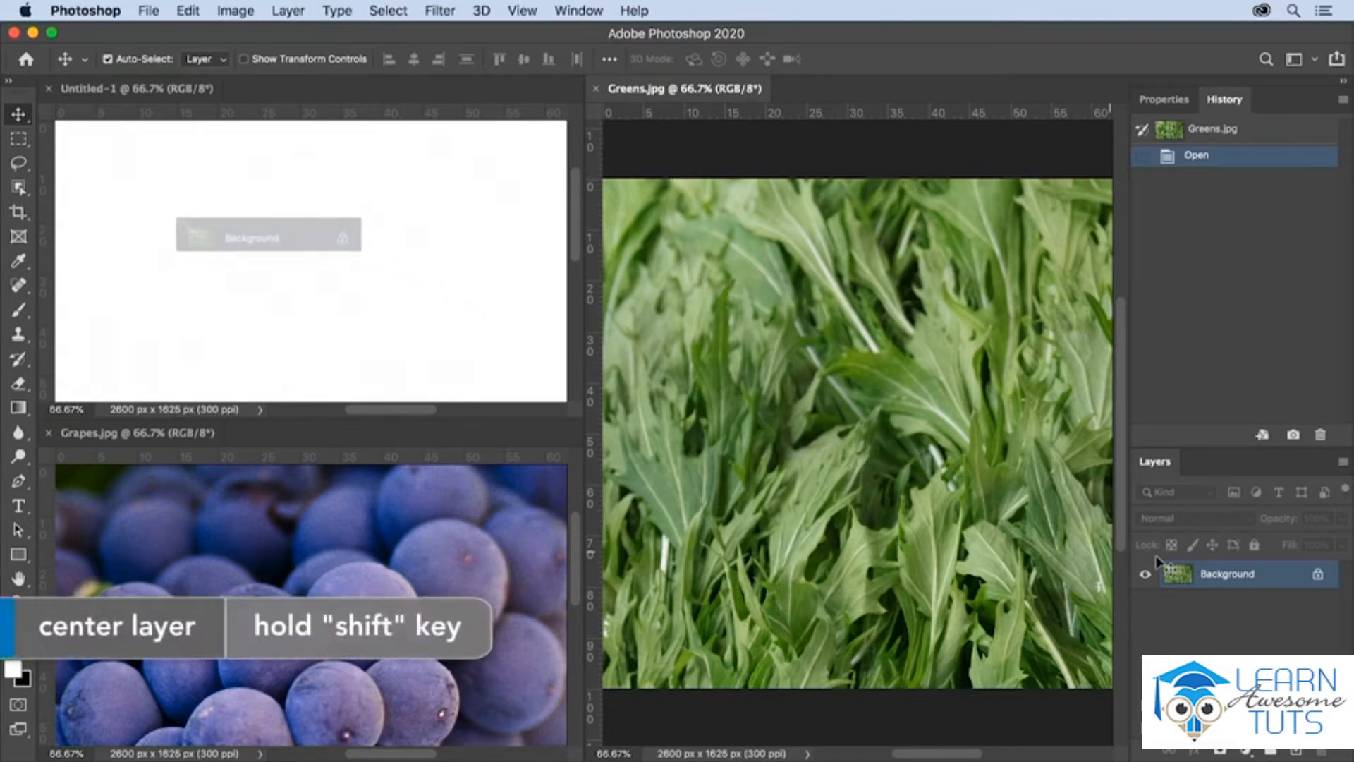
pyautogui.moveTo(200, 220); pyautogui.dragTo(186, 225)
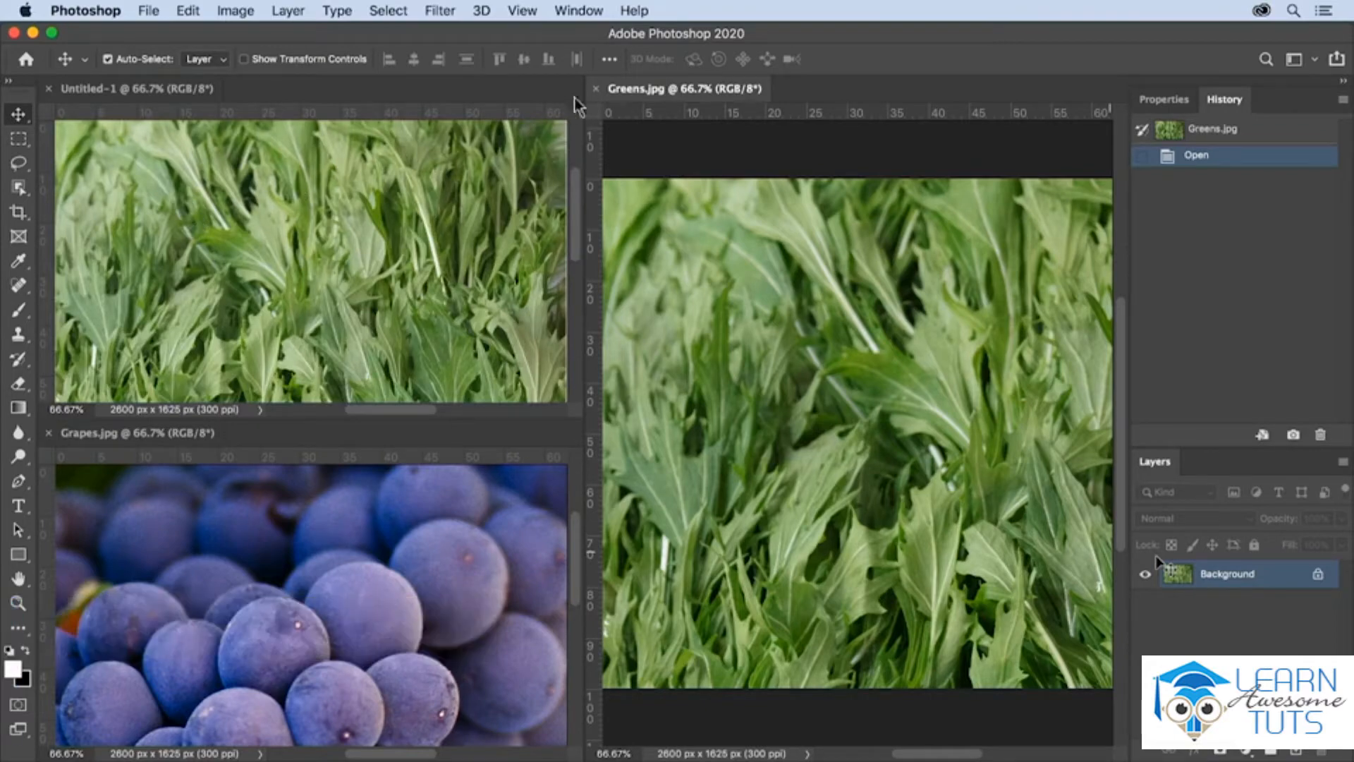
pyautogui.click(596, 88)
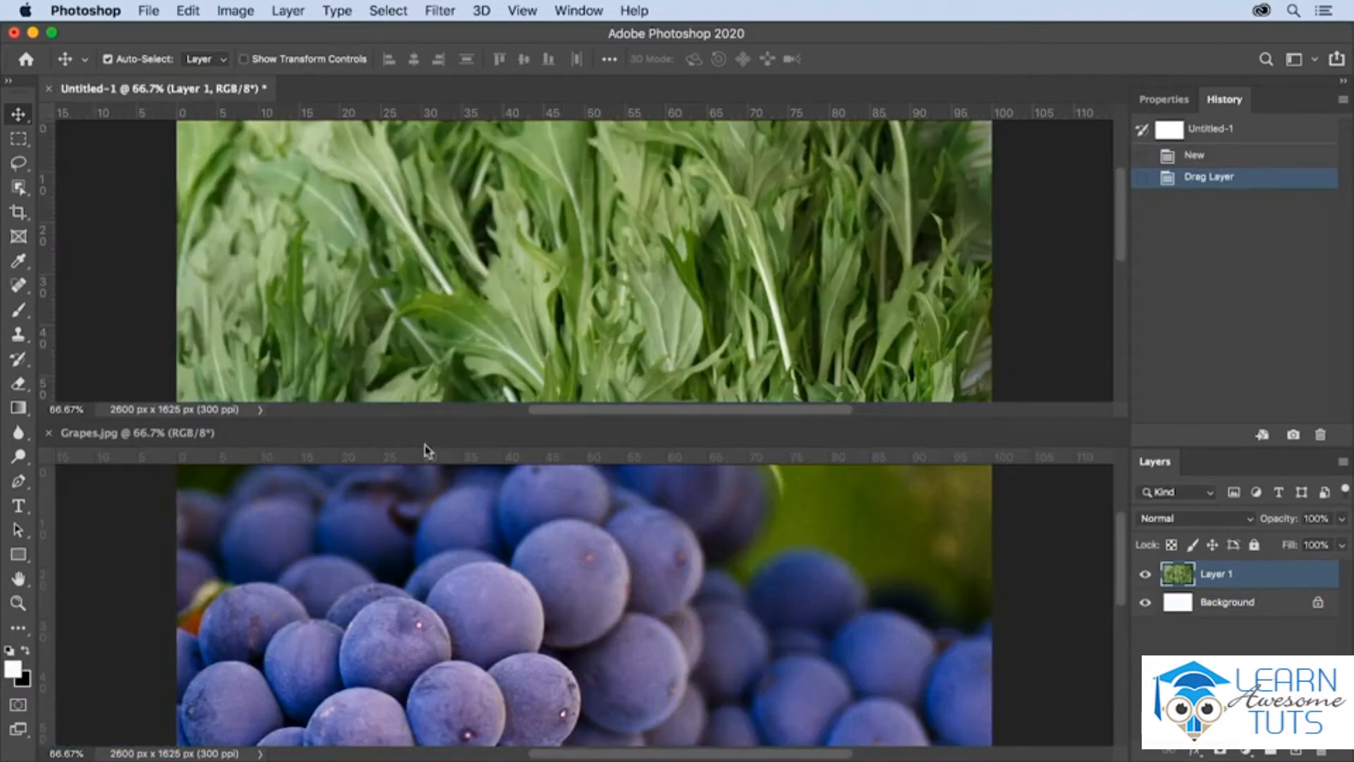
# Copy the Grapes.jpg Background layer centered into Untitled-1 above the greens image, and close Grapes.jpg
pyautogui.click(528, 581)
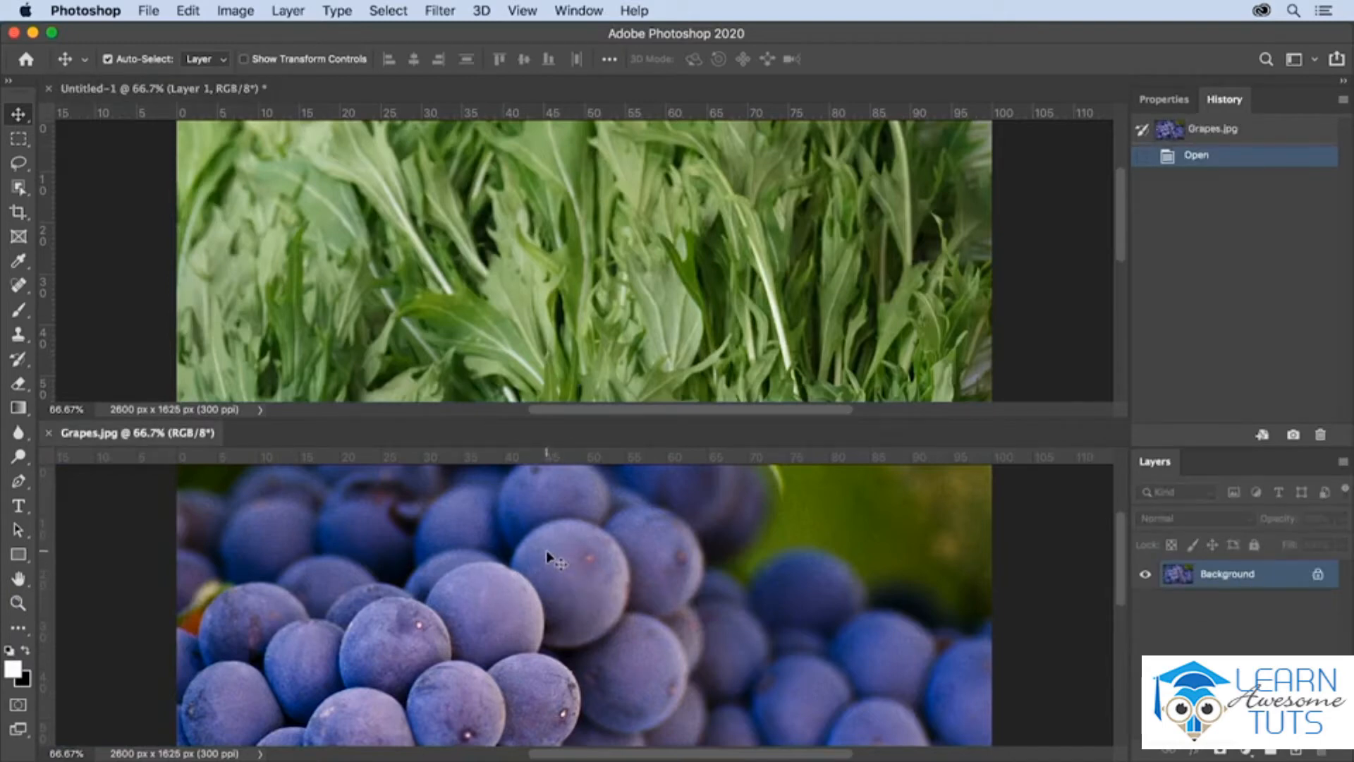
pyautogui.moveTo(1257, 578); pyautogui.dragTo(663, 318)
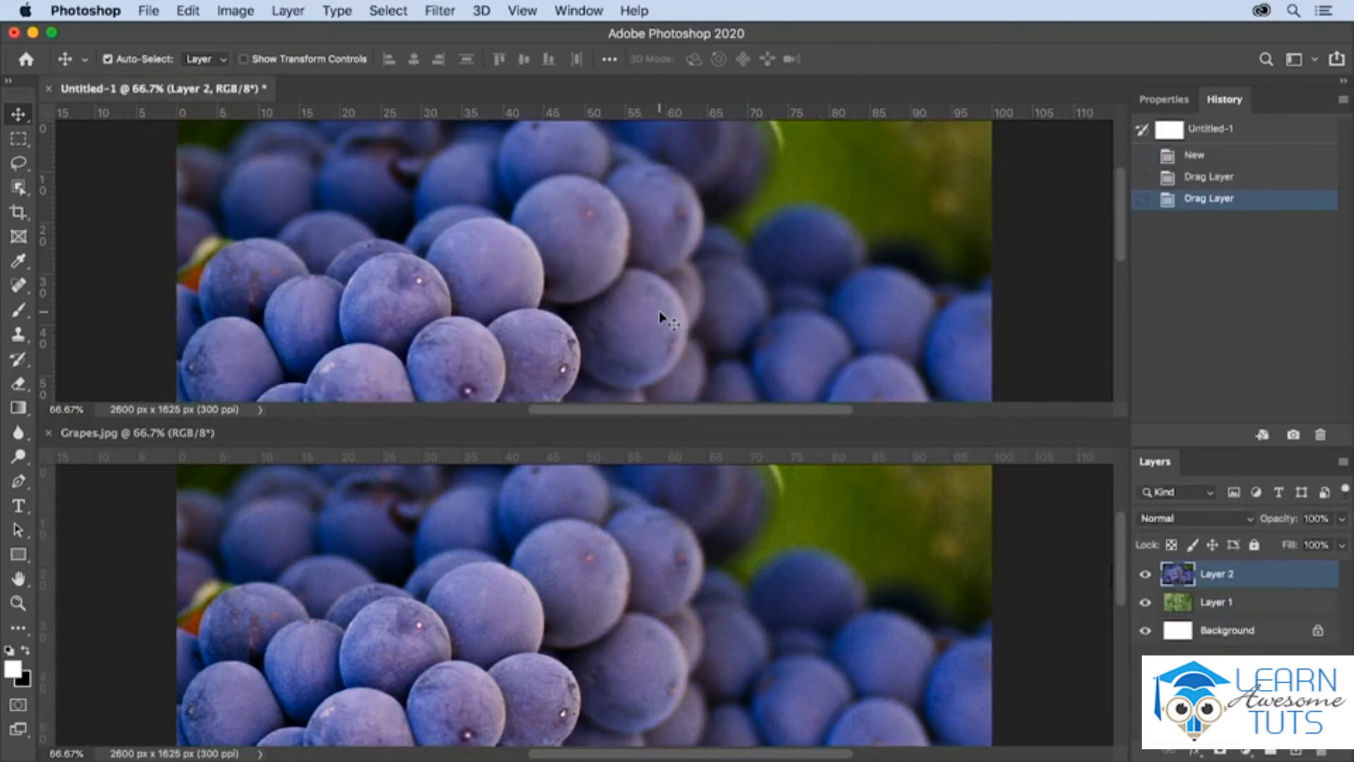
pyautogui.click(49, 434)
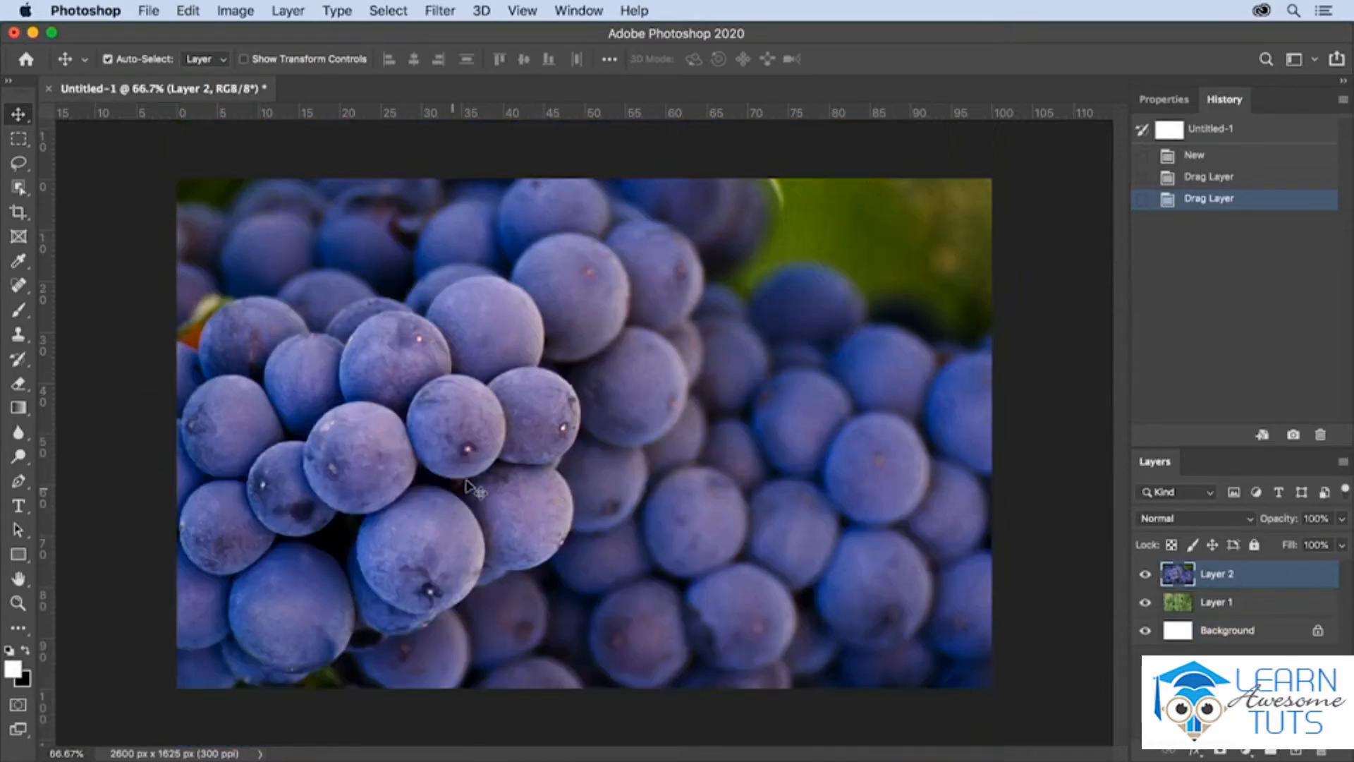
# Move the grapes image around the canvas and return it to its original position
pyautogui.moveTo(549, 502); pyautogui.dragTo(716, 560)
pyautogui.moveTo(735, 498); pyautogui.dragTo(638, 487)
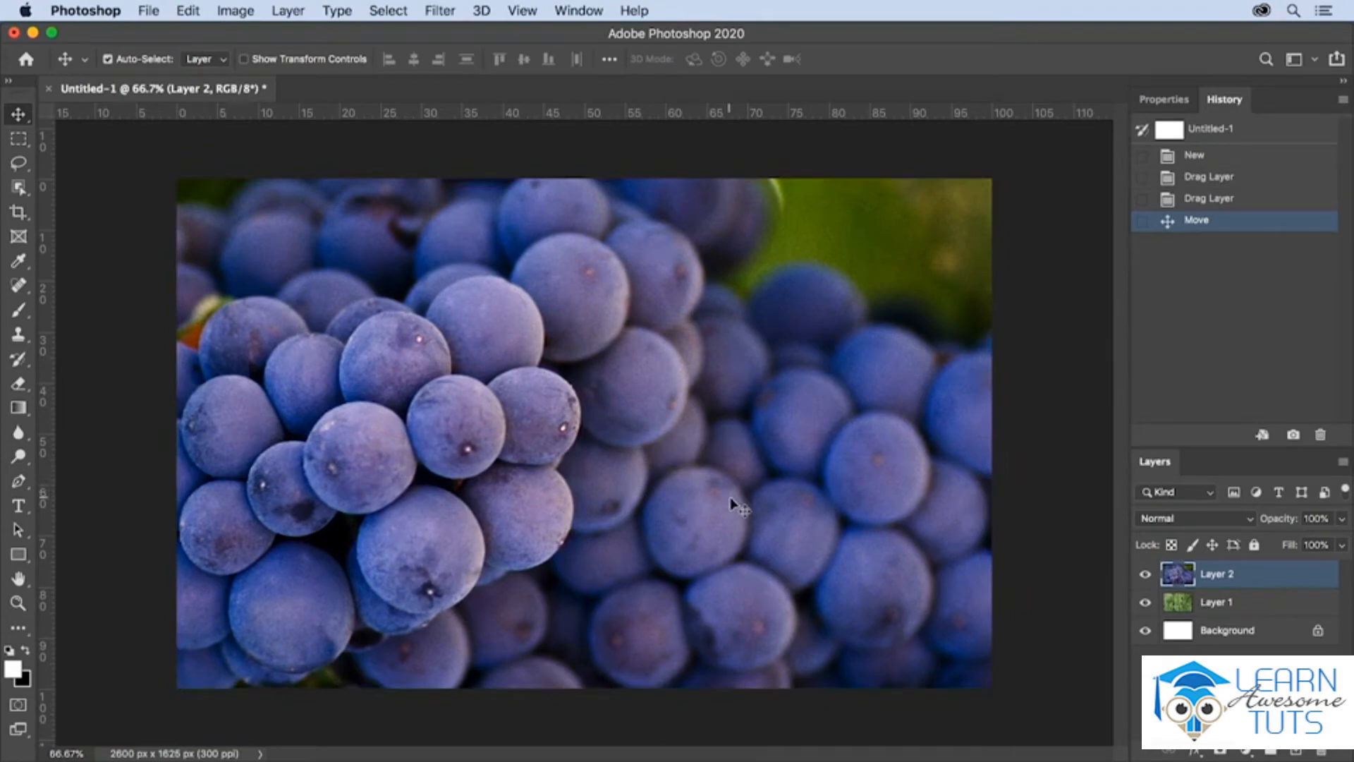
# Rename the top image layer as grapes and the layer below it as greens
pyautogui.doubleClick(1206, 574)
pyautogui.write('grapes')
pyautogui.press('Return')
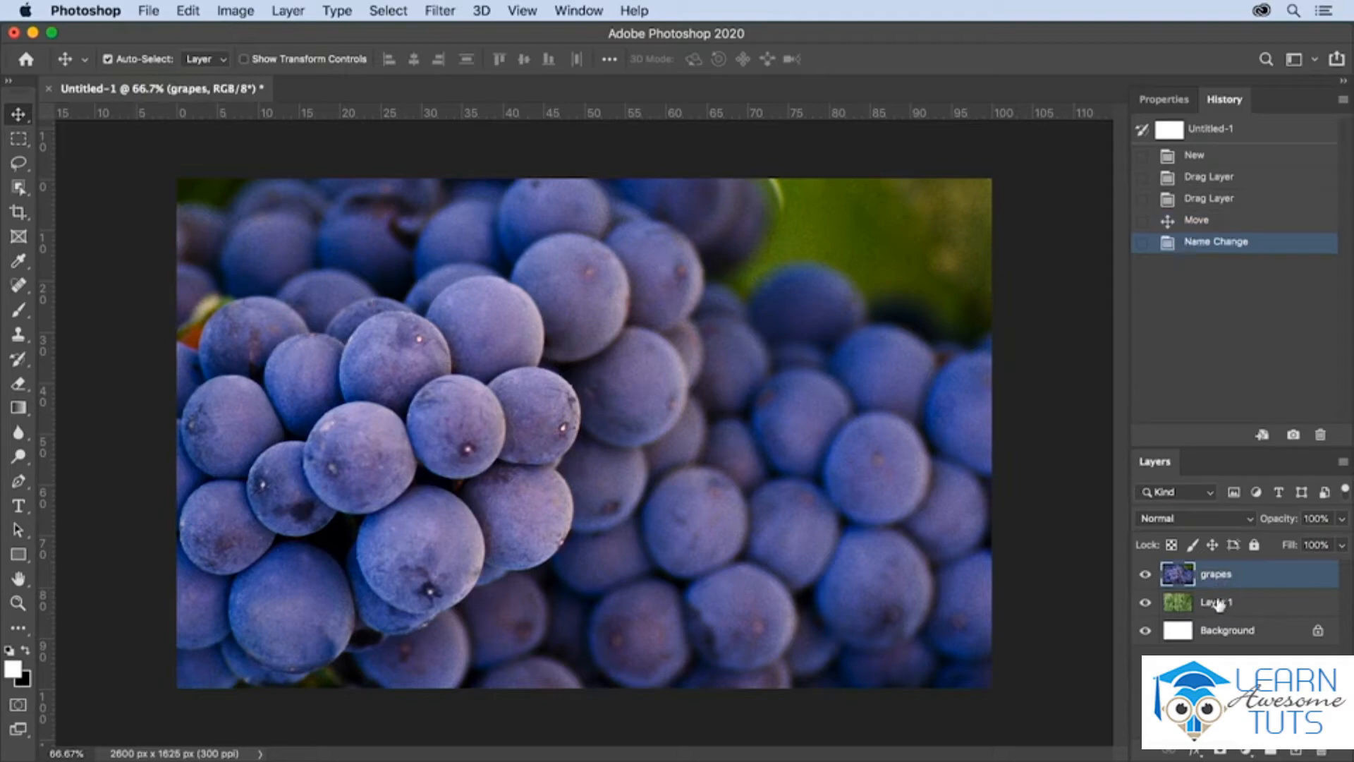
pyautogui.doubleClick(1211, 603)
pyautogui.write('greens')
pyautogui.press('Return')
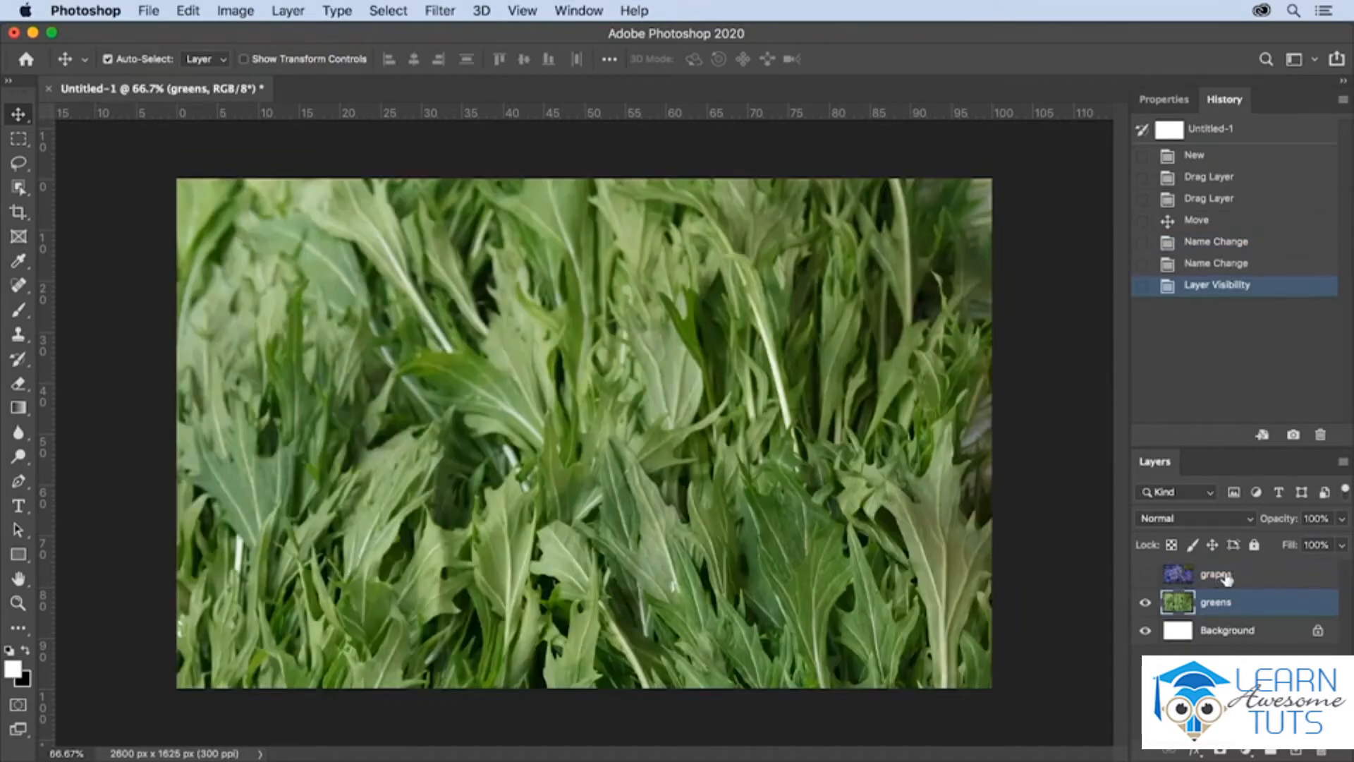
# Toggle the visibility of the grapes and greens layers to compare them, leaving both shown
pyautogui.click(1146, 575)
pyautogui.click(1146, 575)
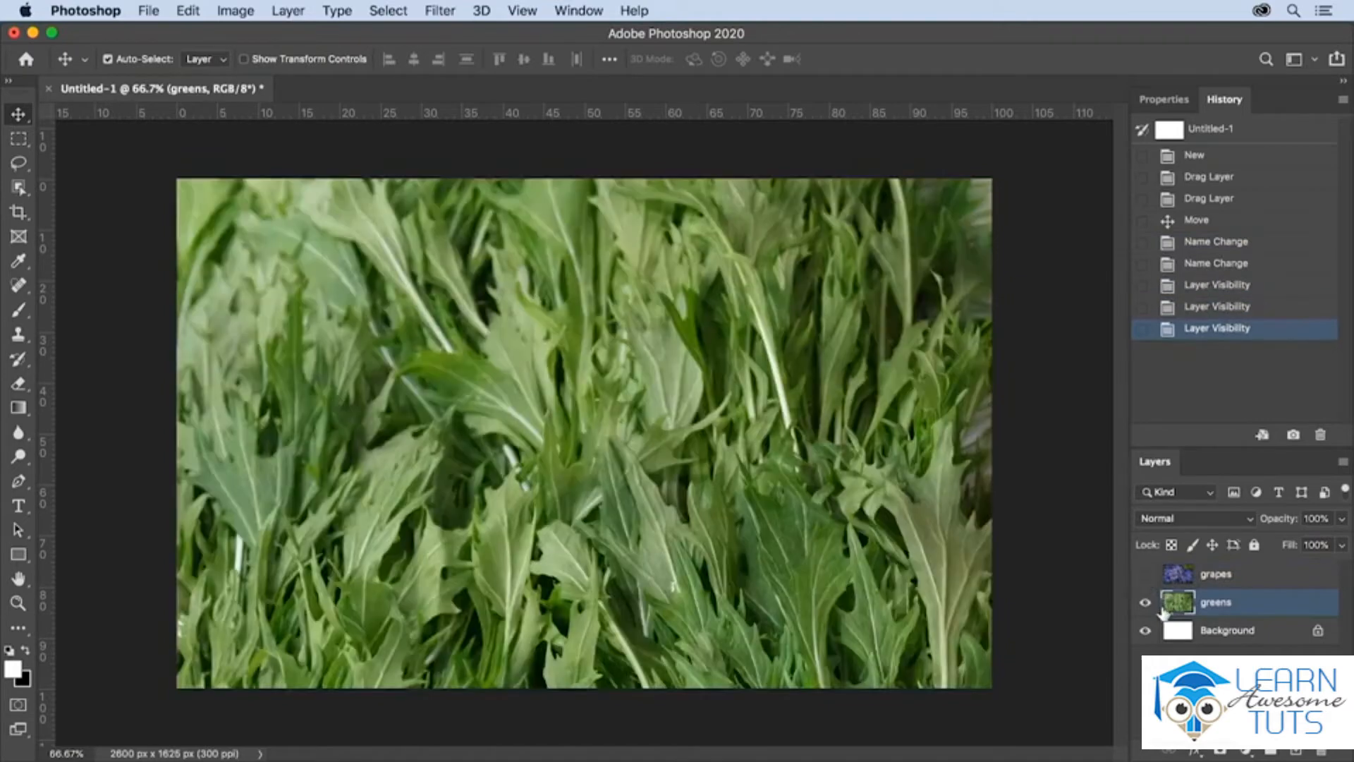
pyautogui.click(1212, 575)
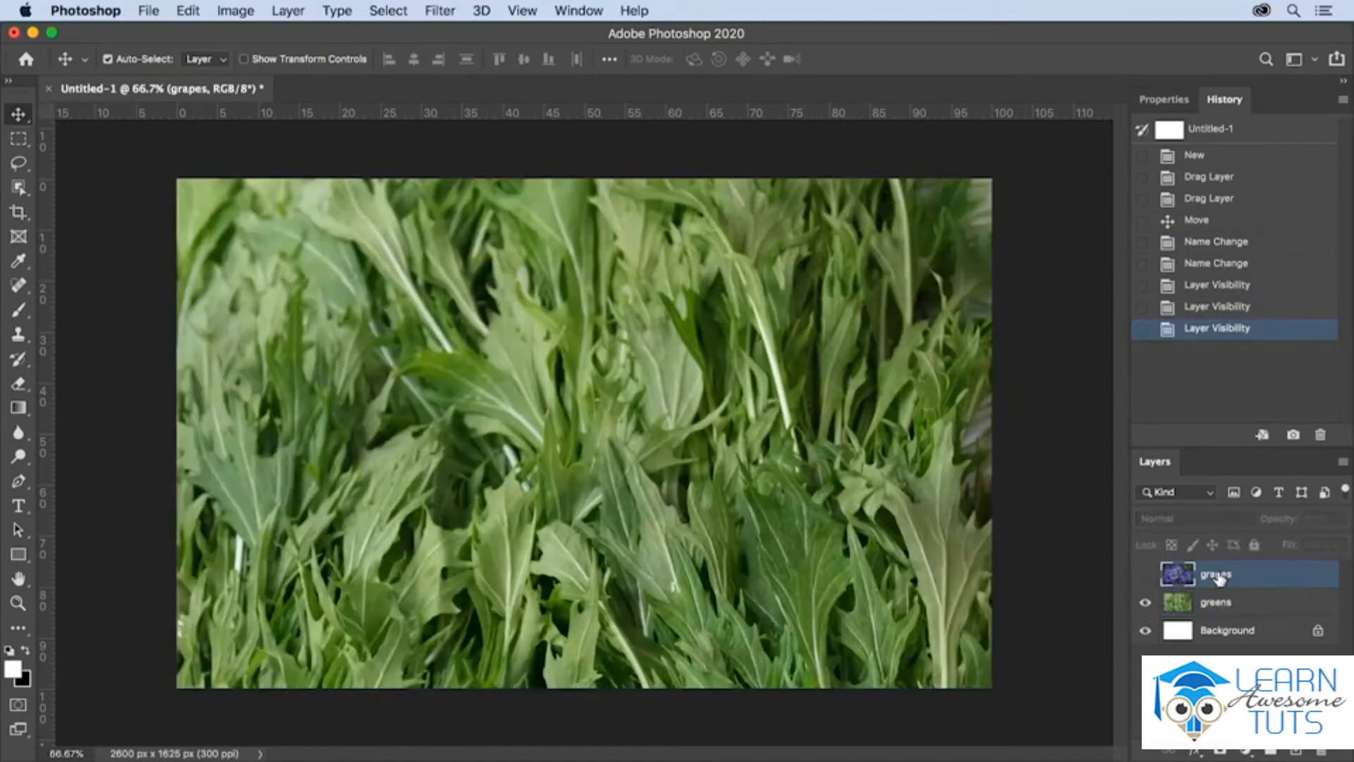
pyautogui.click(1146, 602)
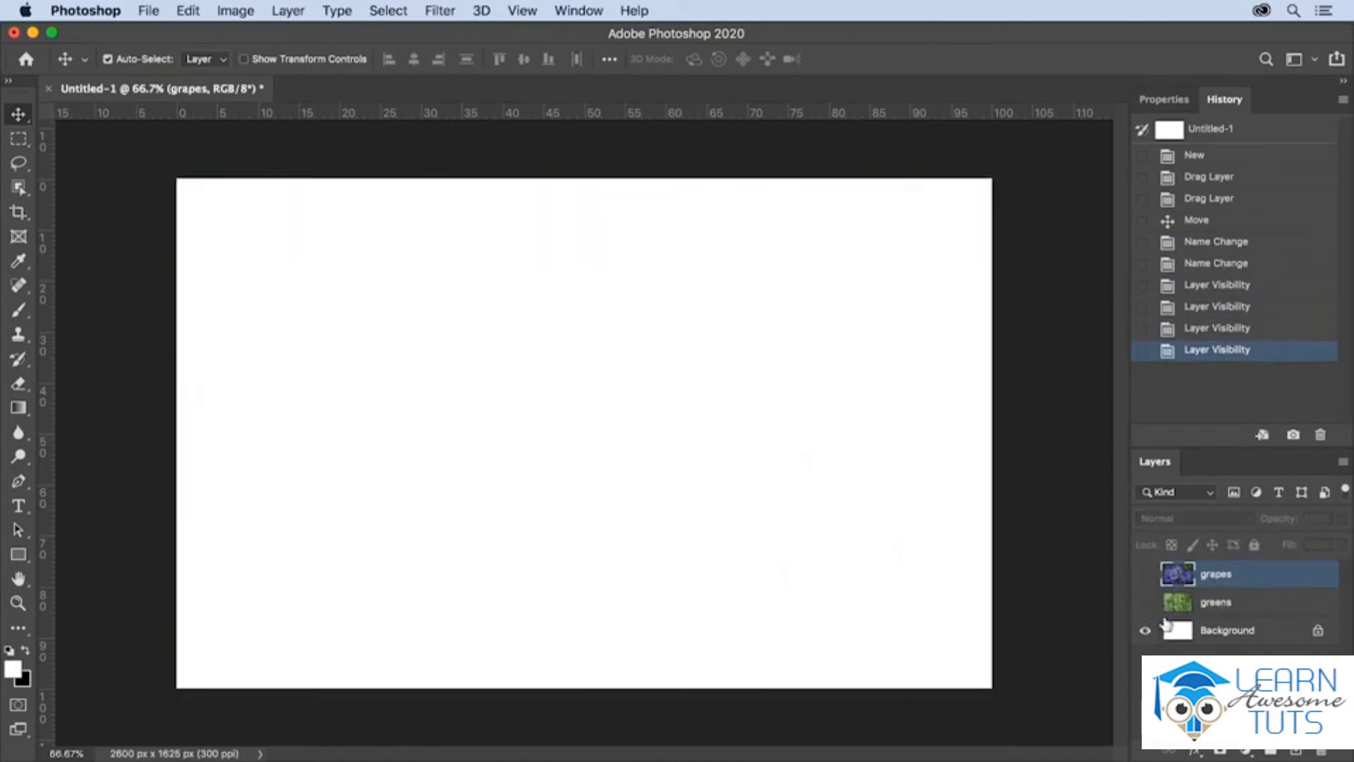
pyautogui.click(1145, 602)
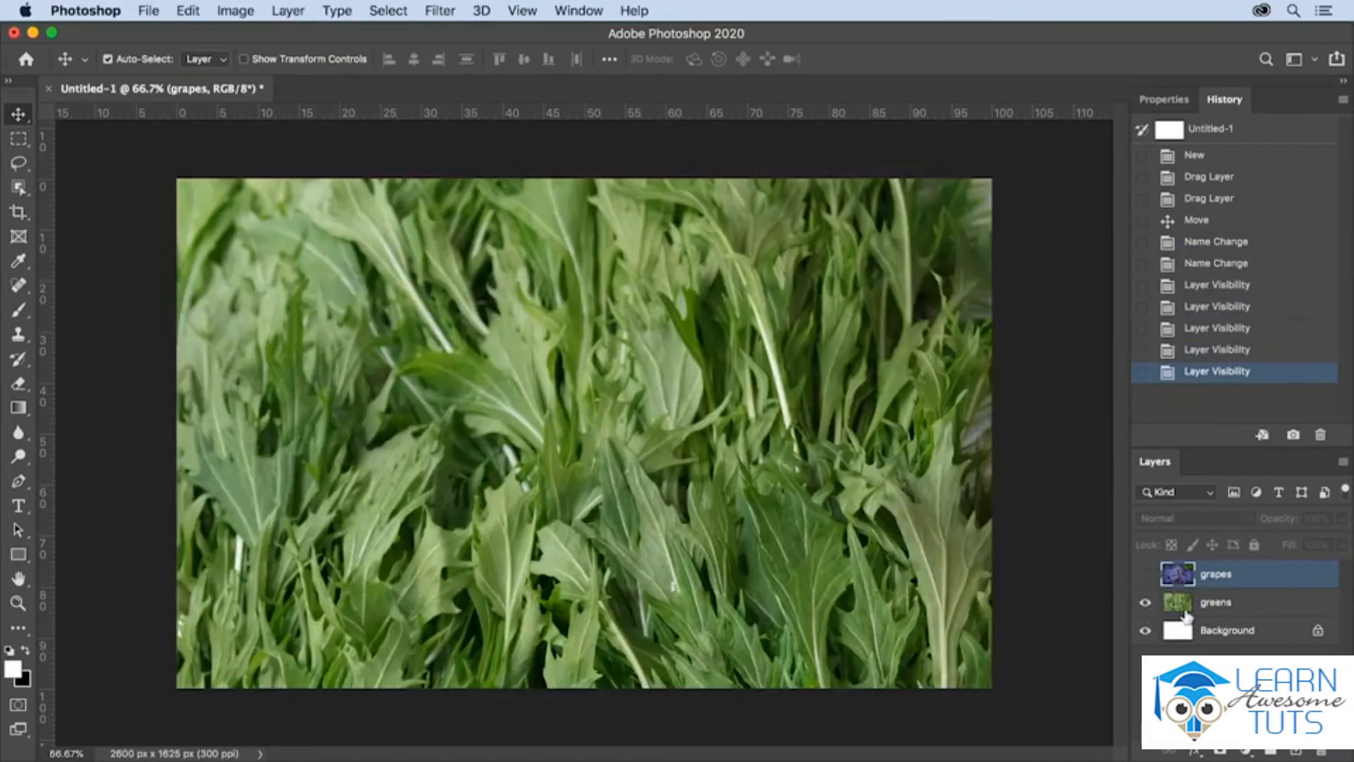
pyautogui.click(1145, 575)
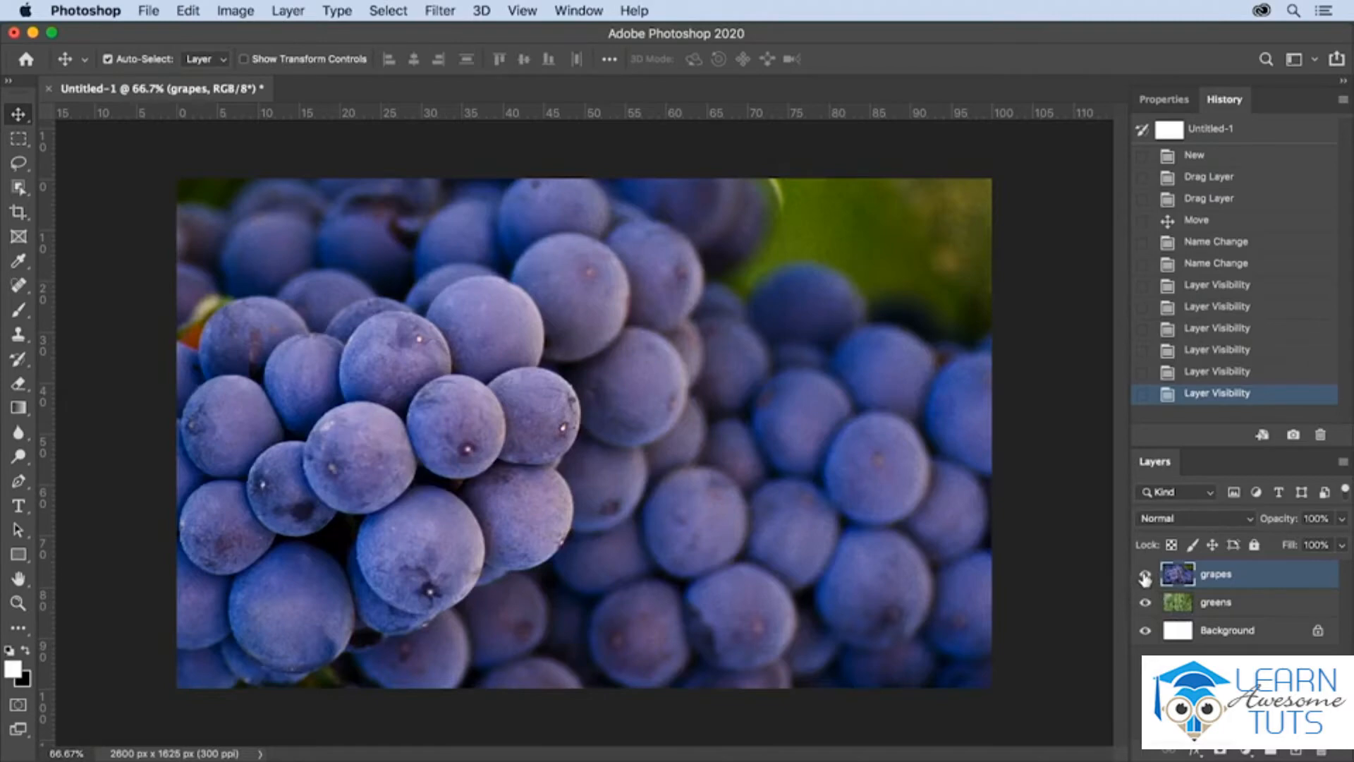
# Hide the grapes and greens layers, and switch the Background layer's visibility off and back on
pyautogui.click(1146, 575)
pyautogui.click(1146, 603)
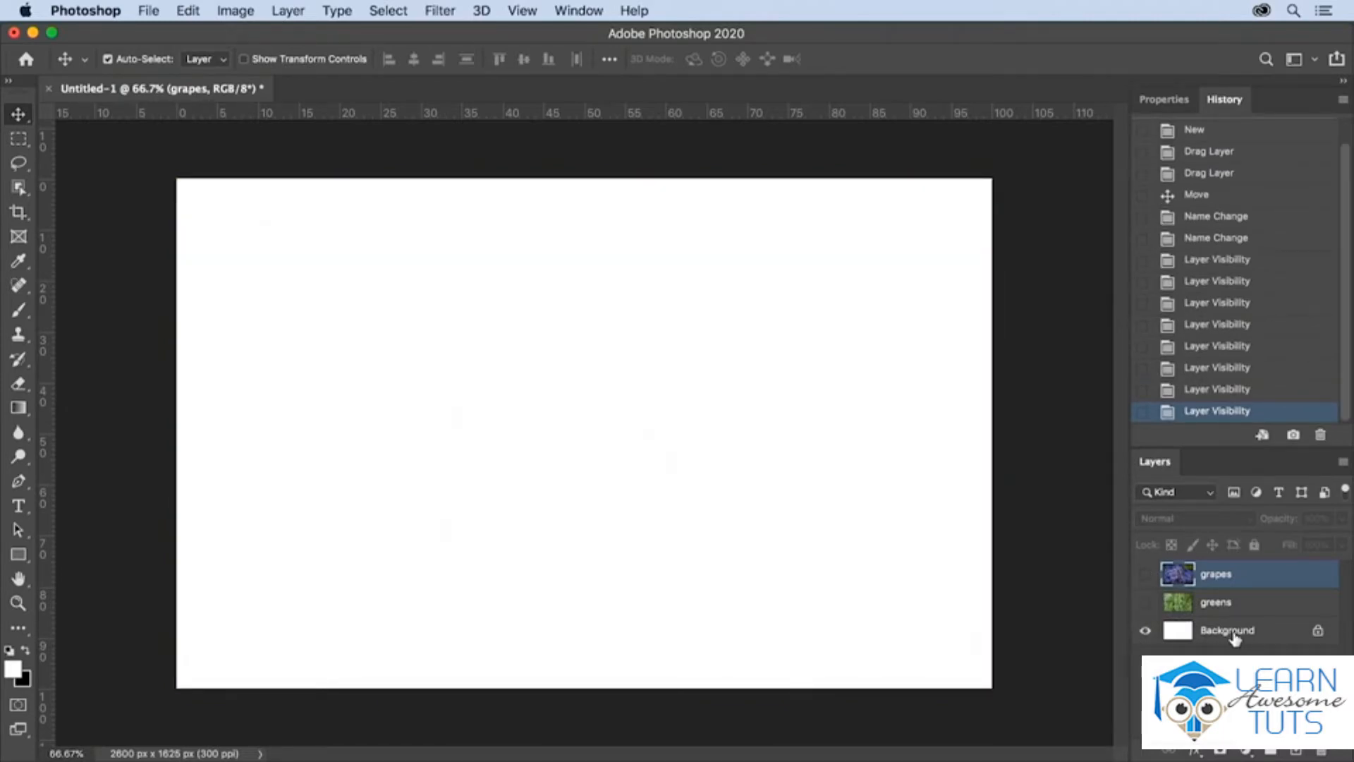
pyautogui.click(1145, 630)
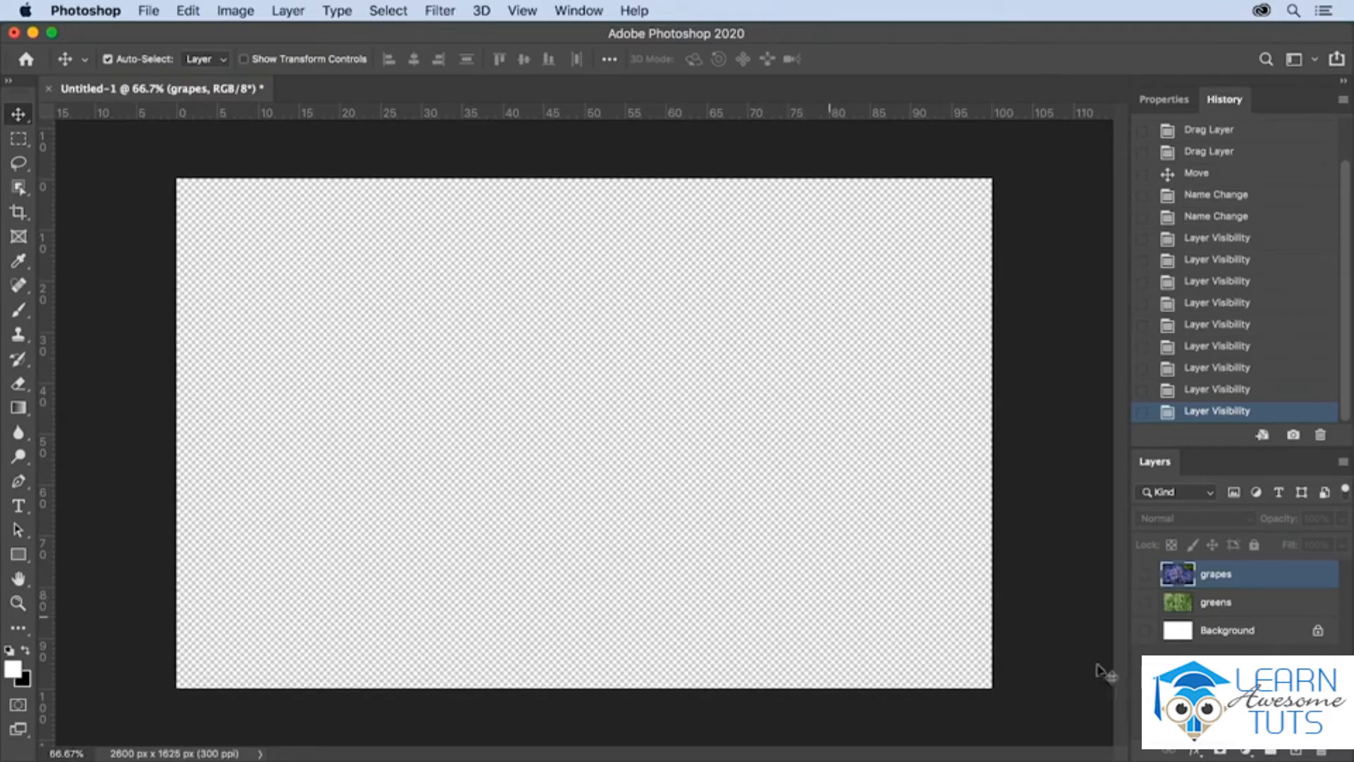
pyautogui.click(1145, 630)
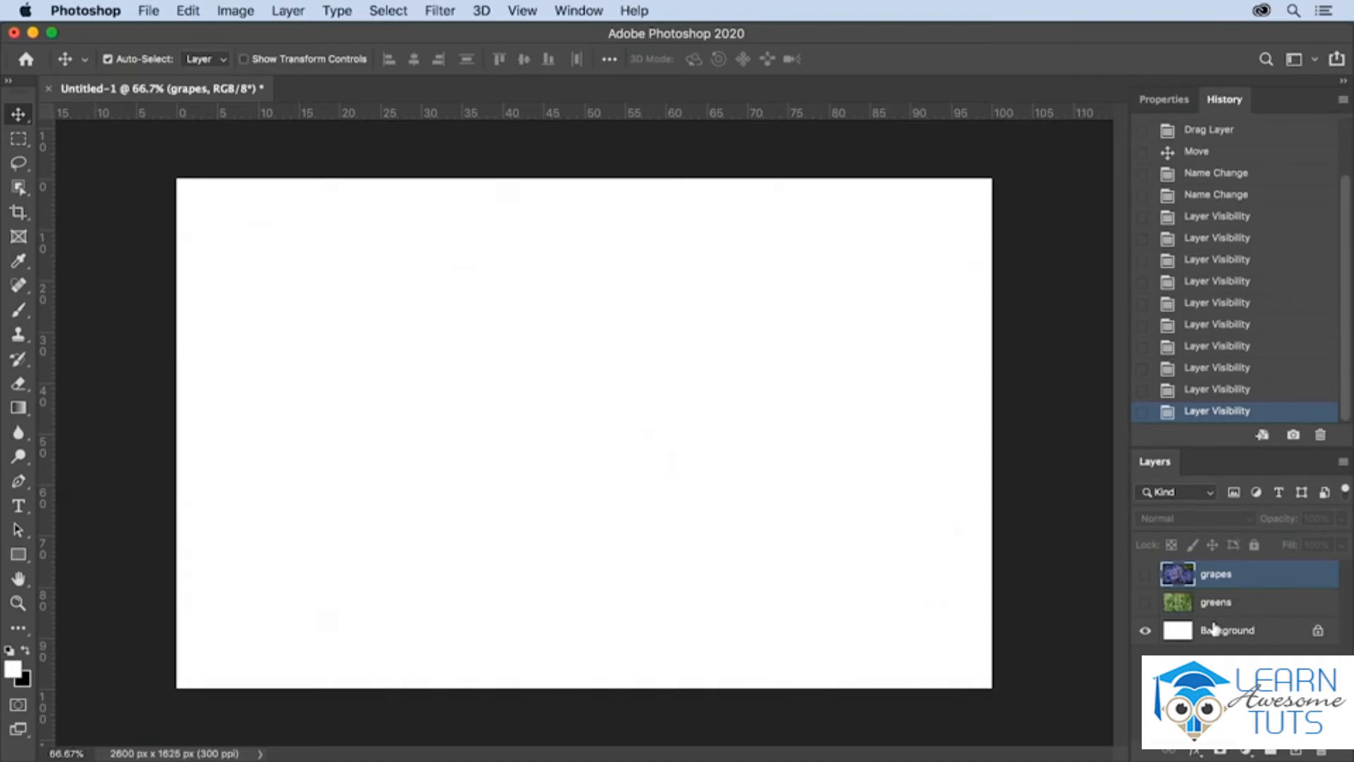
# Convert the locked Background into a regular layer, and try restacking it before returning it to the bottom
pyautogui.click(1317, 629)
pyautogui.moveTo(1285, 633); pyautogui.dragTo(1260, 650)
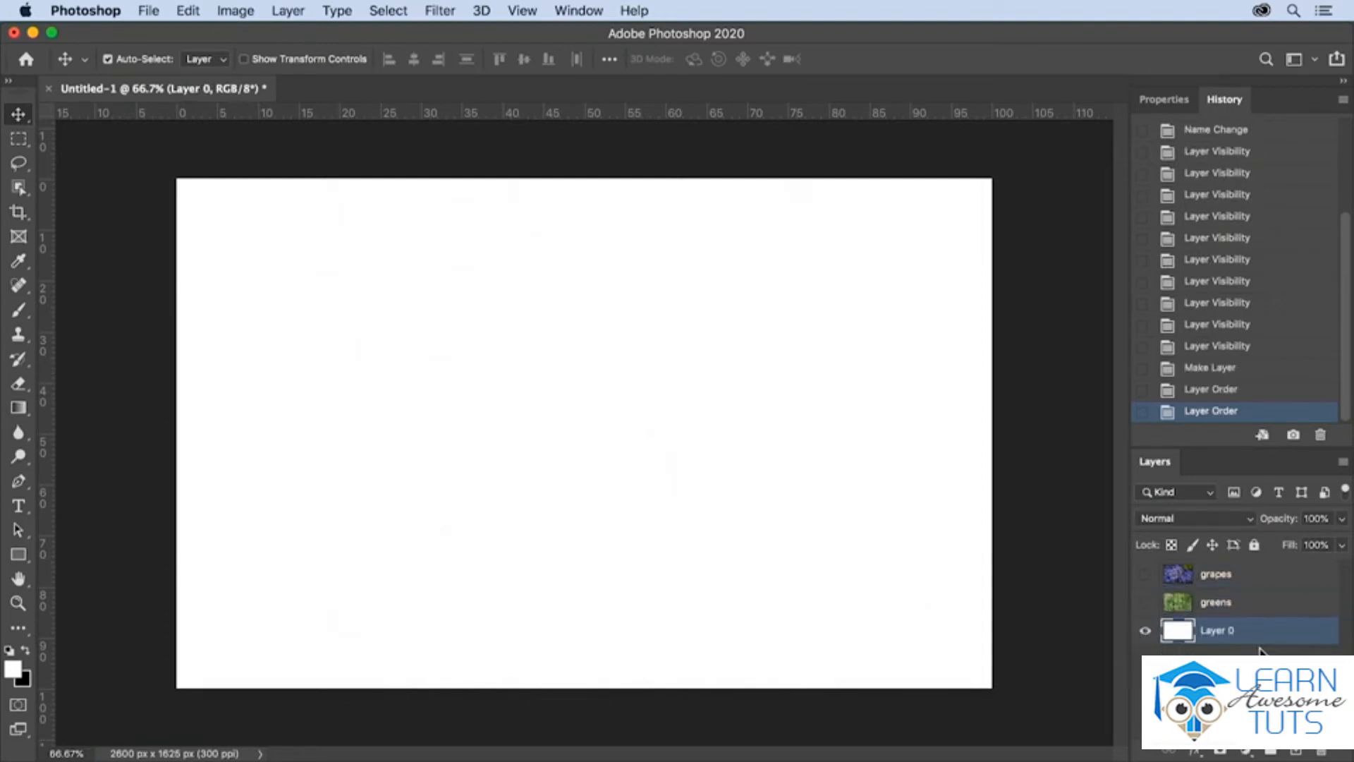
# Move the white layer around the canvas and bring it back to cover the whole document
pyautogui.moveTo(482, 397); pyautogui.dragTo(639, 492)
pyautogui.moveTo(728, 520); pyautogui.dragTo(566, 433)
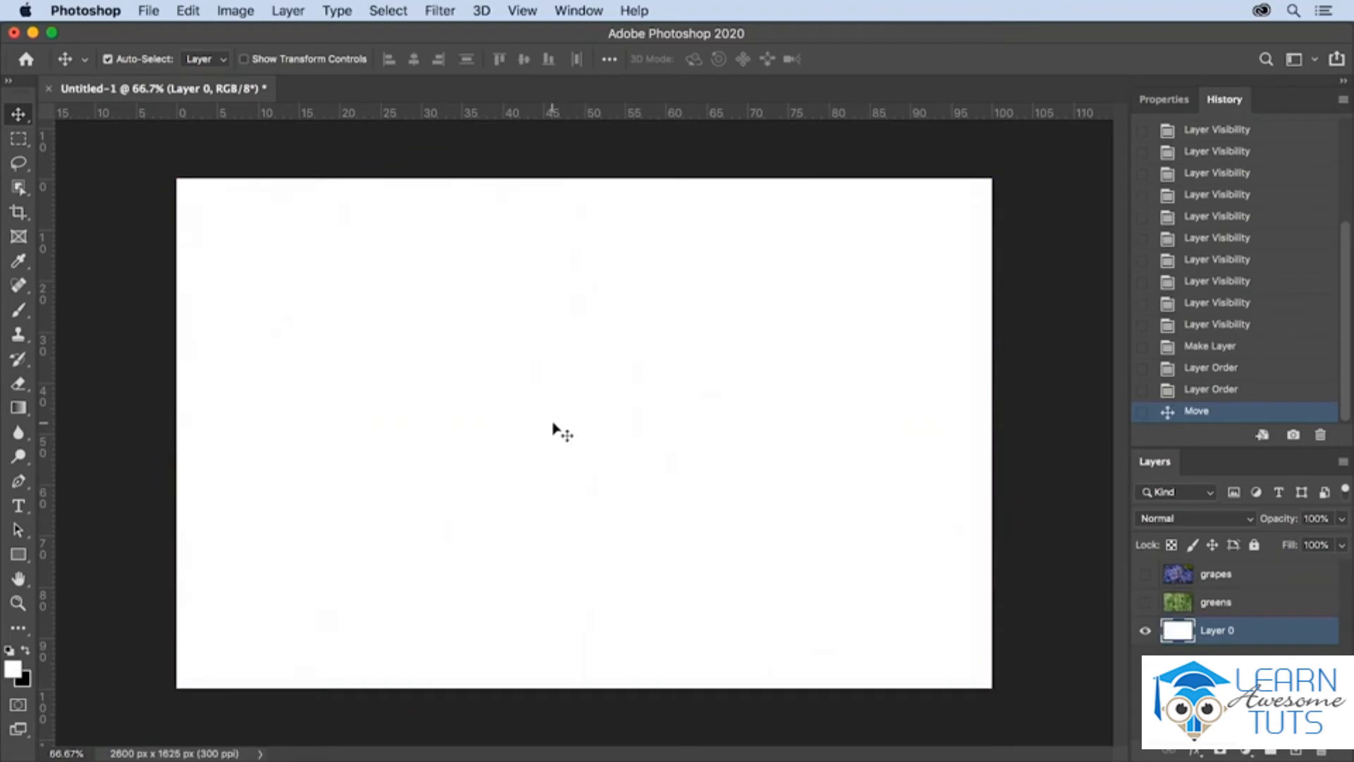
# Erase a zigzag stroke across the white layer with the Eraser tool, and undo the stroke
pyautogui.press('e')
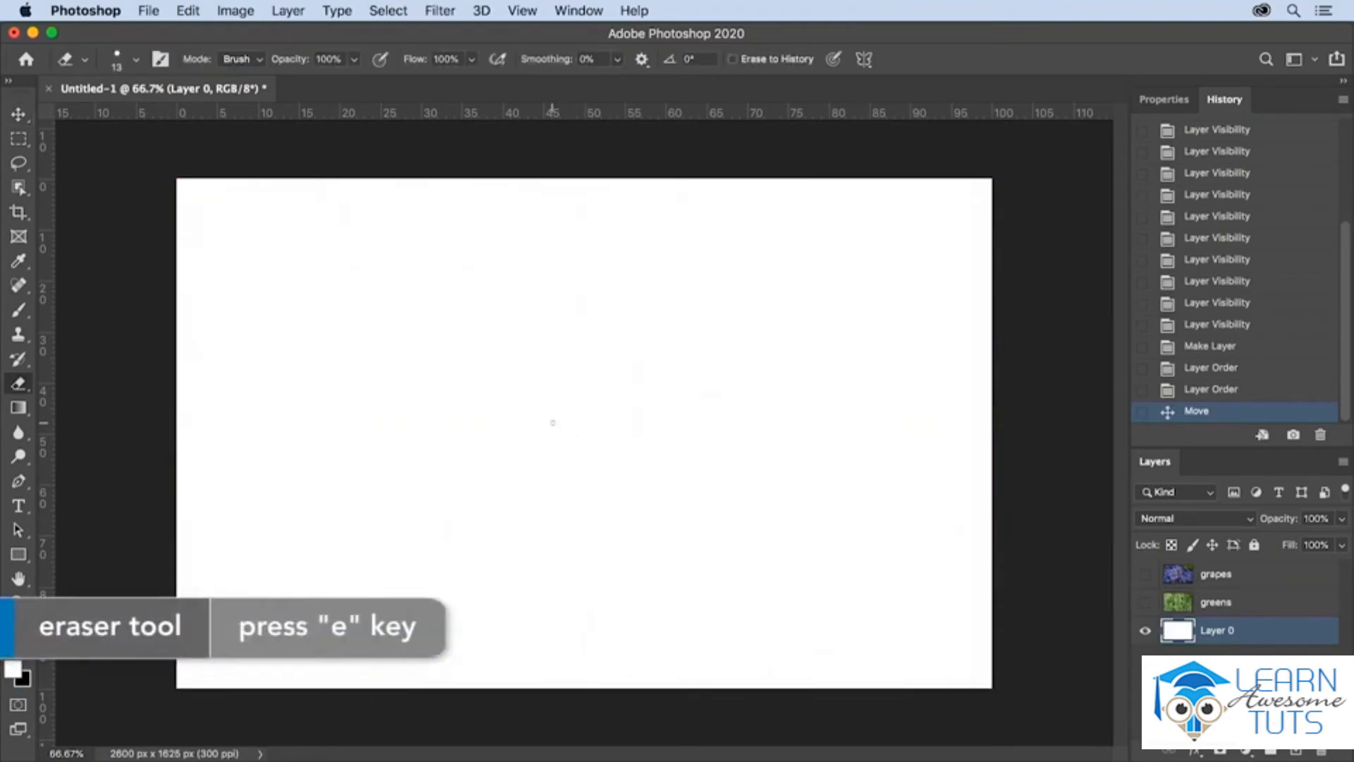
pyautogui.click(15, 388)
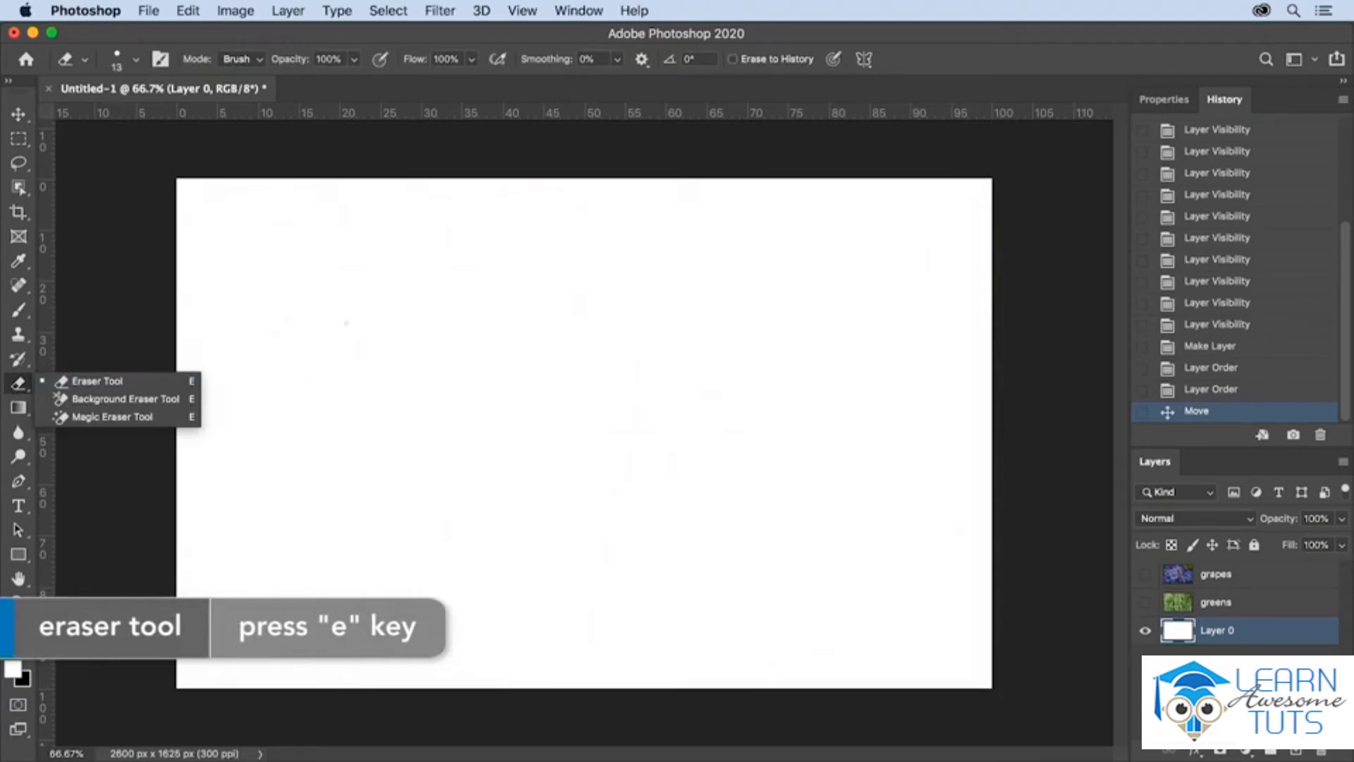
pyautogui.click(346, 322)
pyautogui.moveTo(348, 376)
pyautogui.mouseDown()
pyautogui.moveTo(413, 399)
pyautogui.moveTo(503, 416)
pyautogui.moveTo(637, 397)
pyautogui.mouseUp()
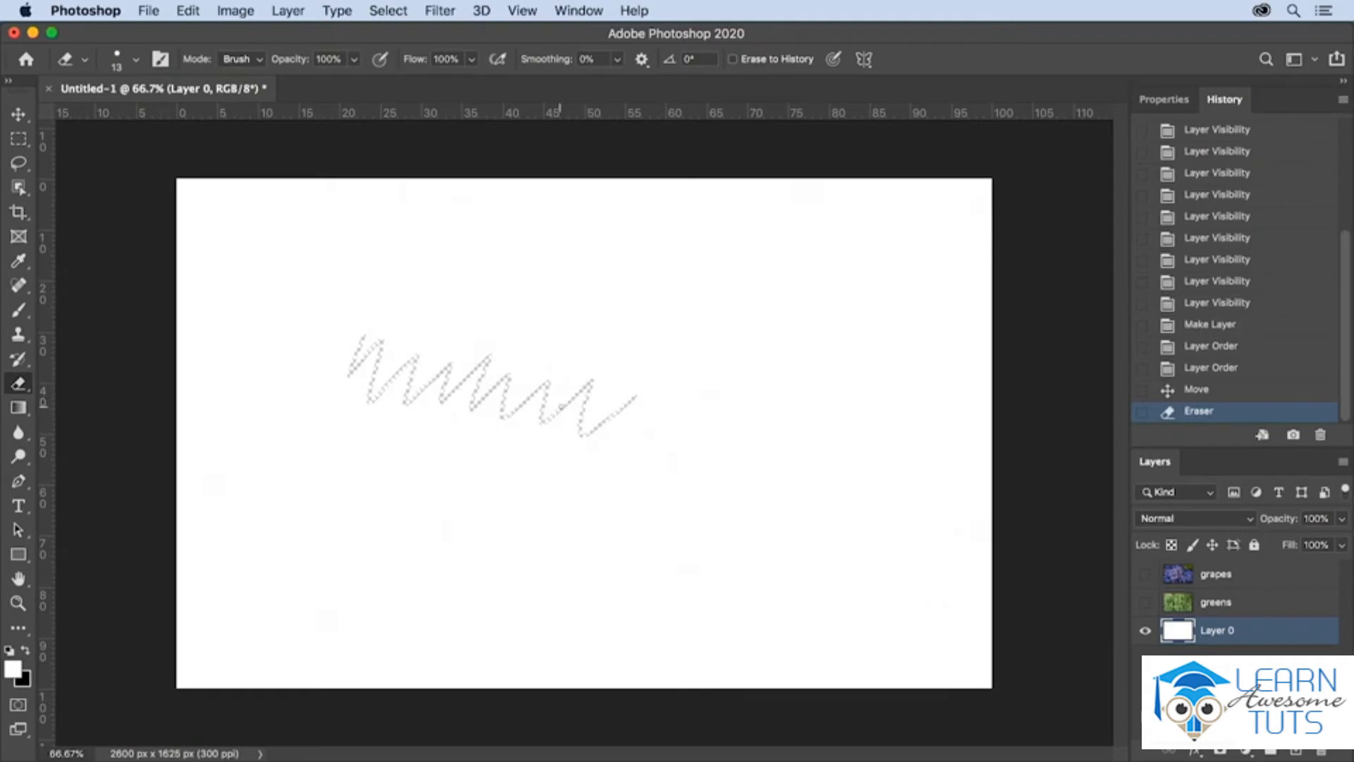
pyautogui.press('super+z')
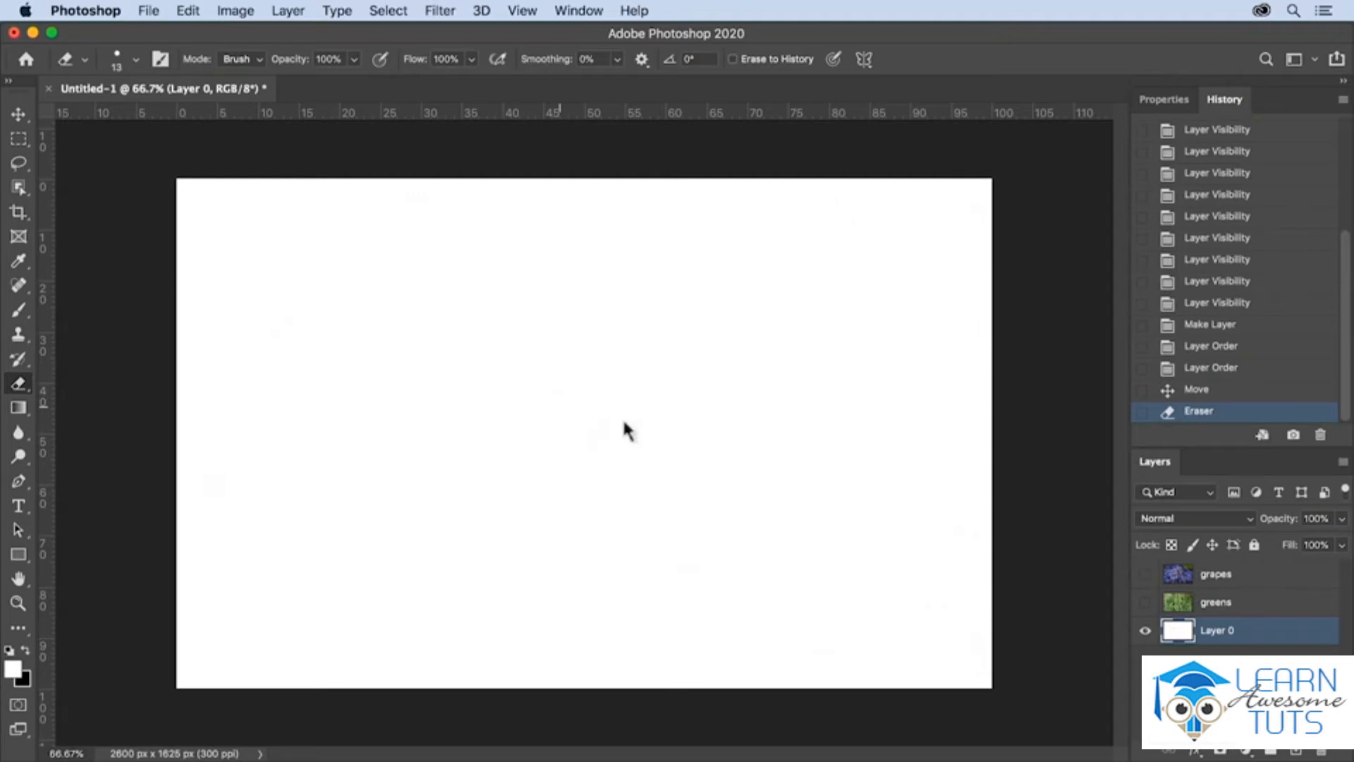
# Make the greens layer visible again
pyautogui.click(1145, 602)
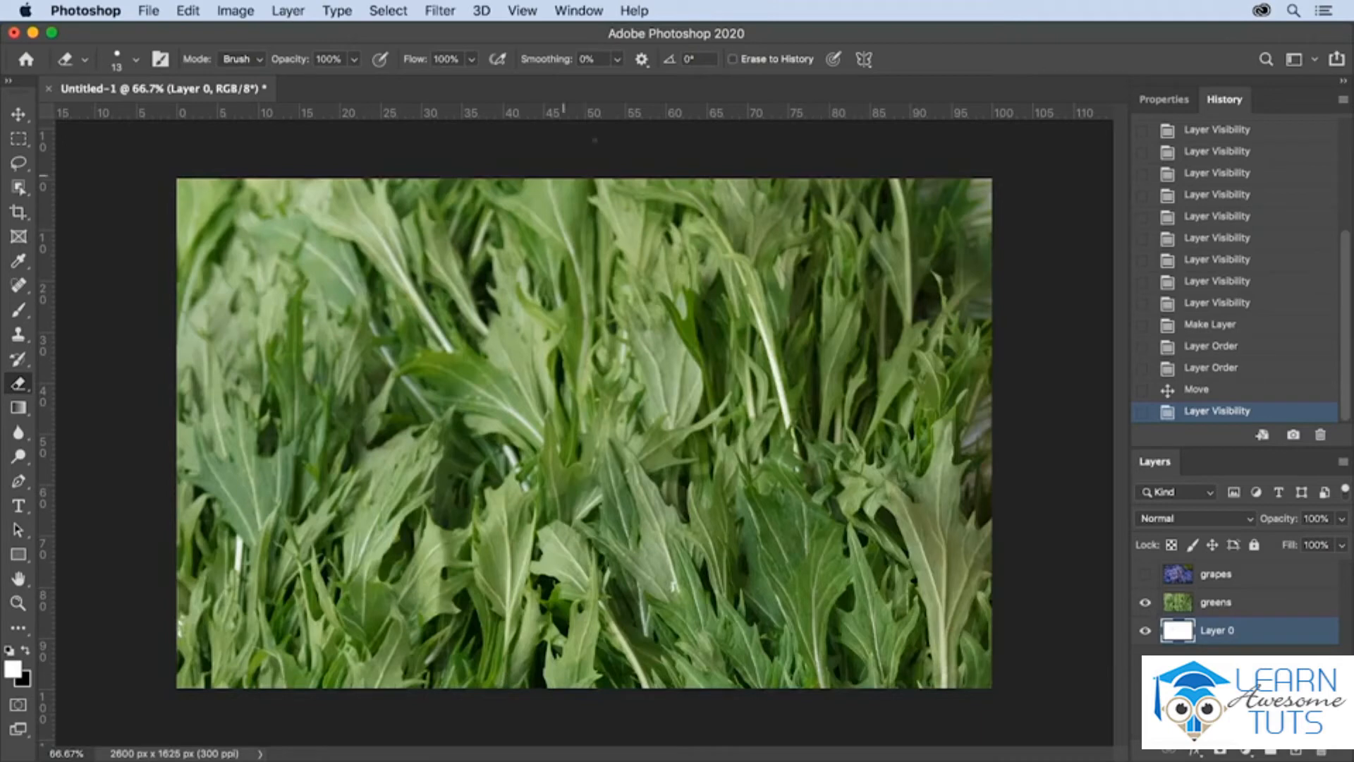
# Check the Rulers display option and the measurement units available for the rulers
pyautogui.click(524, 11)
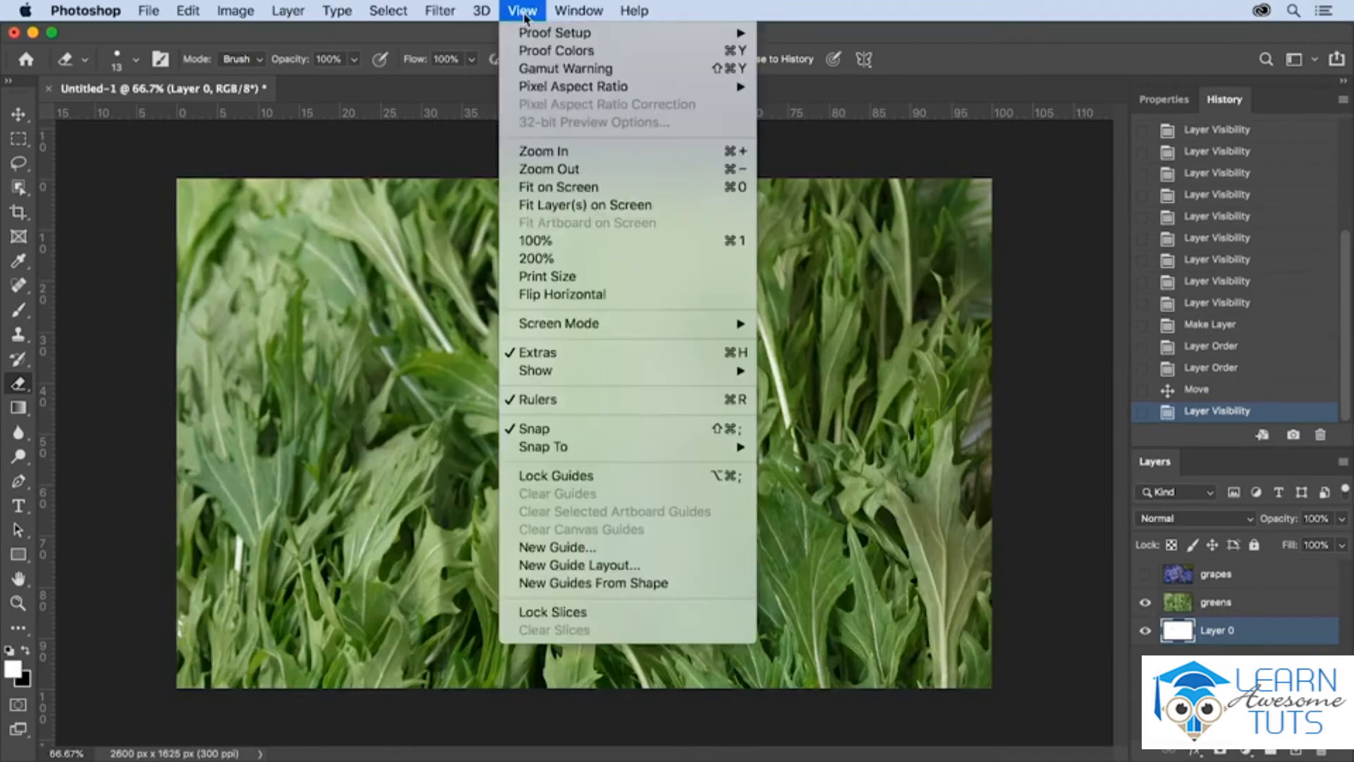
pyautogui.click(613, 400)
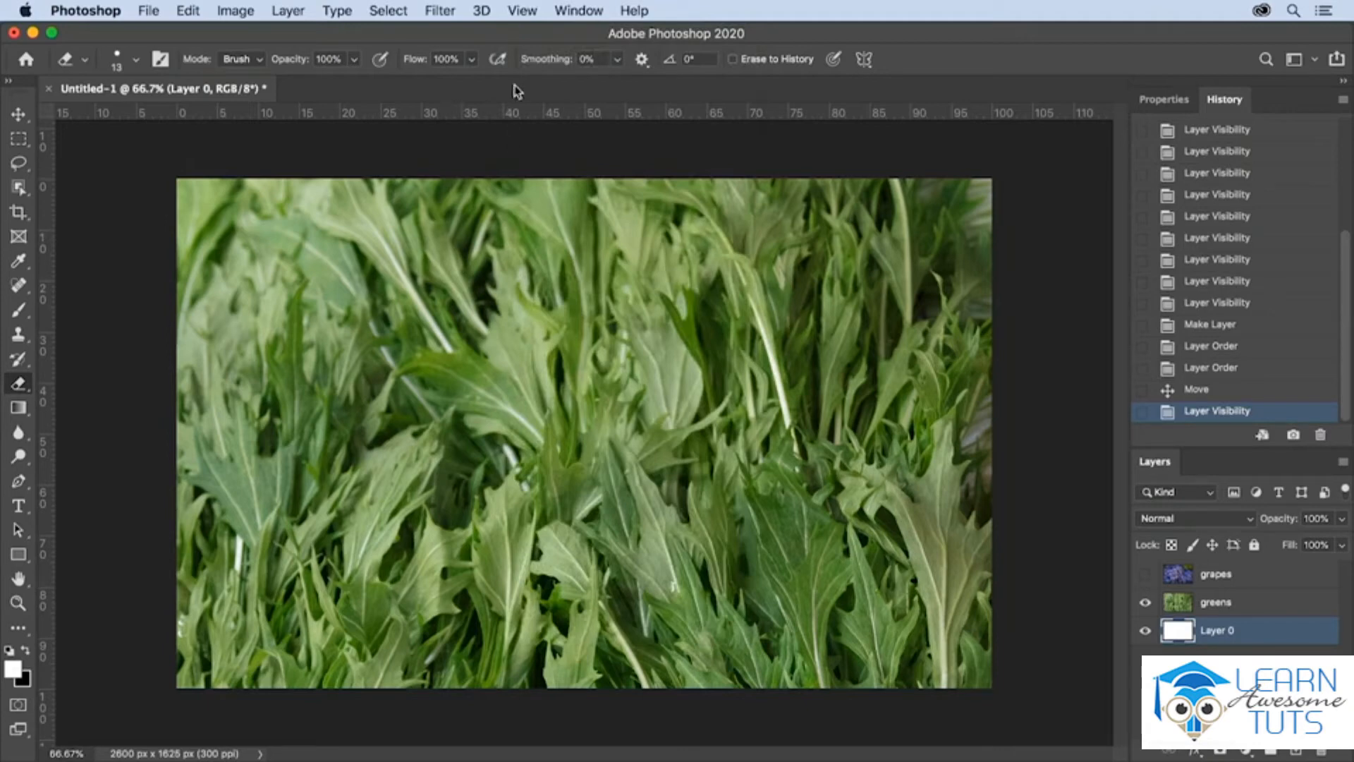
pyautogui.rightClick(484, 114)
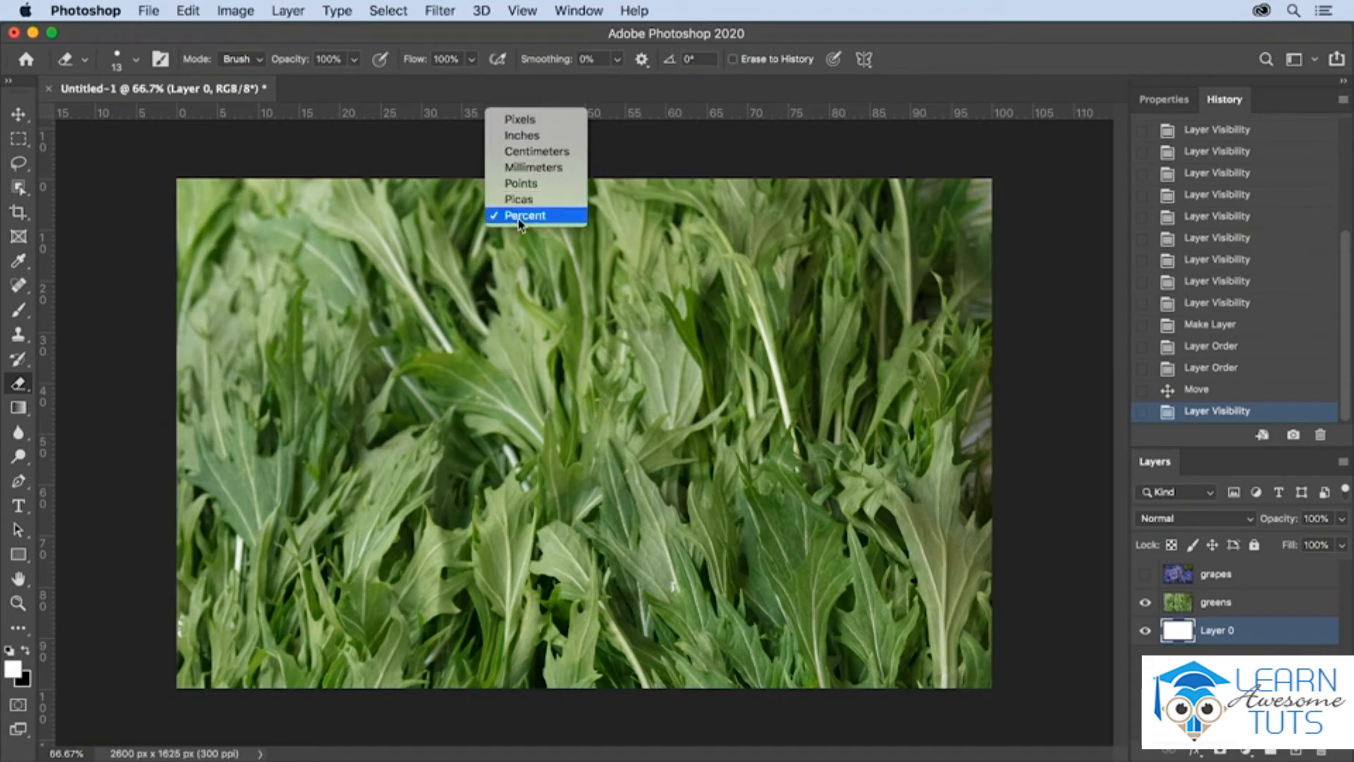
pyautogui.click(632, 218)
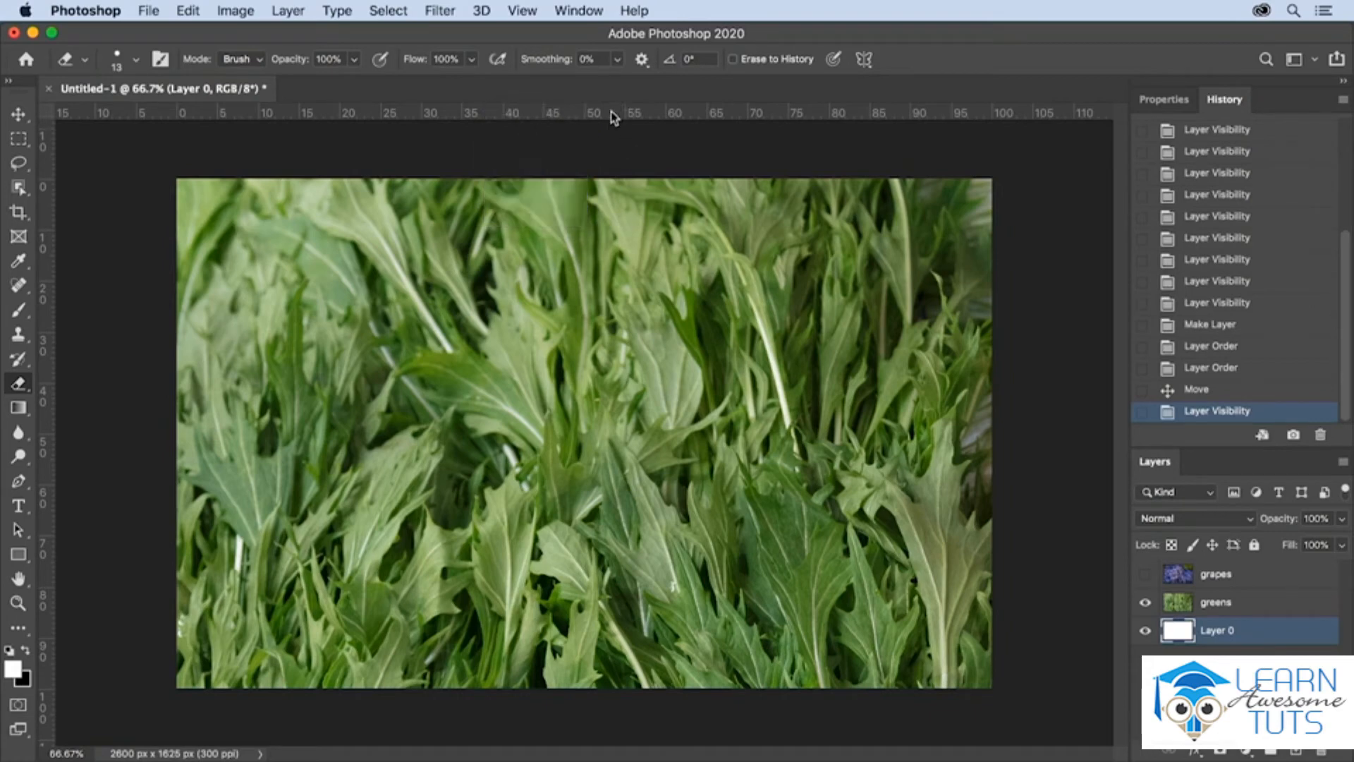
# Add a horizontal guide at 50% of the canvas height
pyautogui.moveTo(613, 115); pyautogui.dragTo(623, 434)
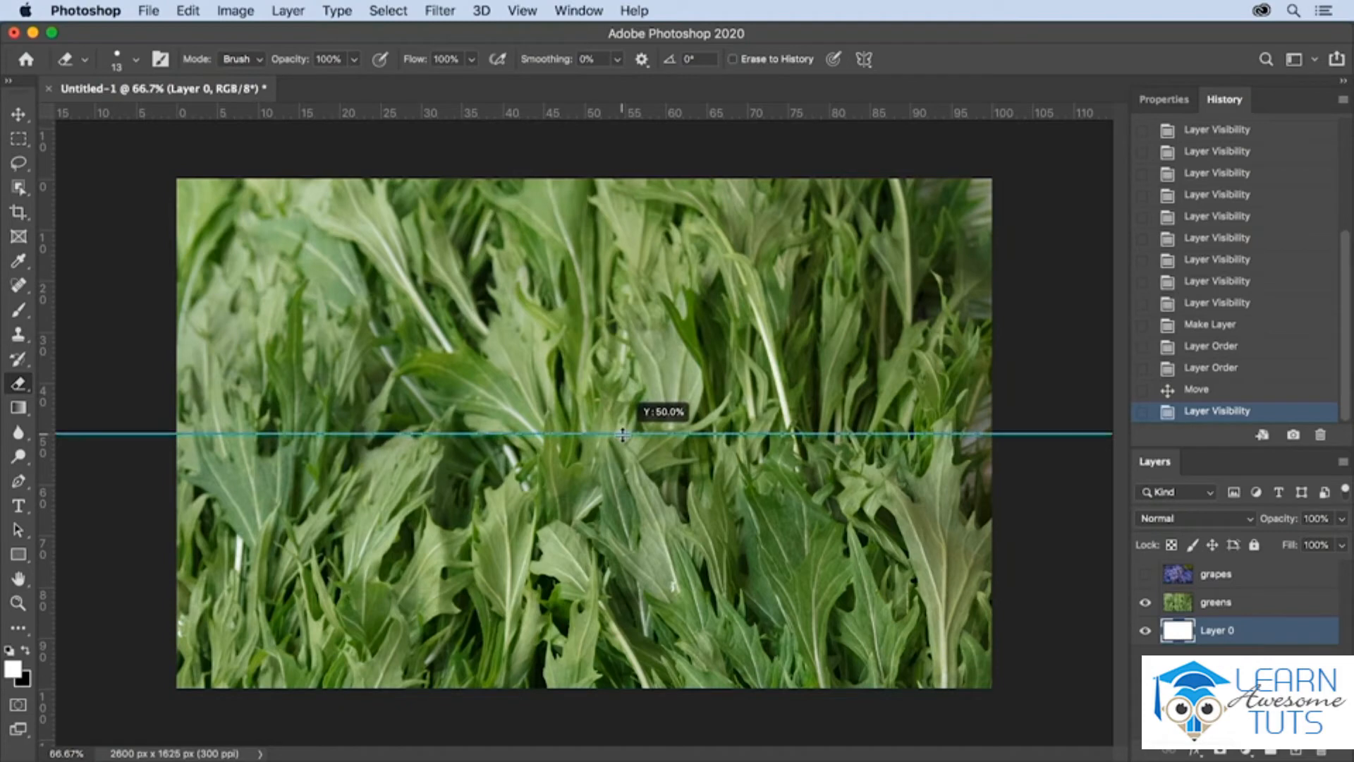
pyautogui.moveTo(623, 435); pyautogui.dragTo(623, 434)
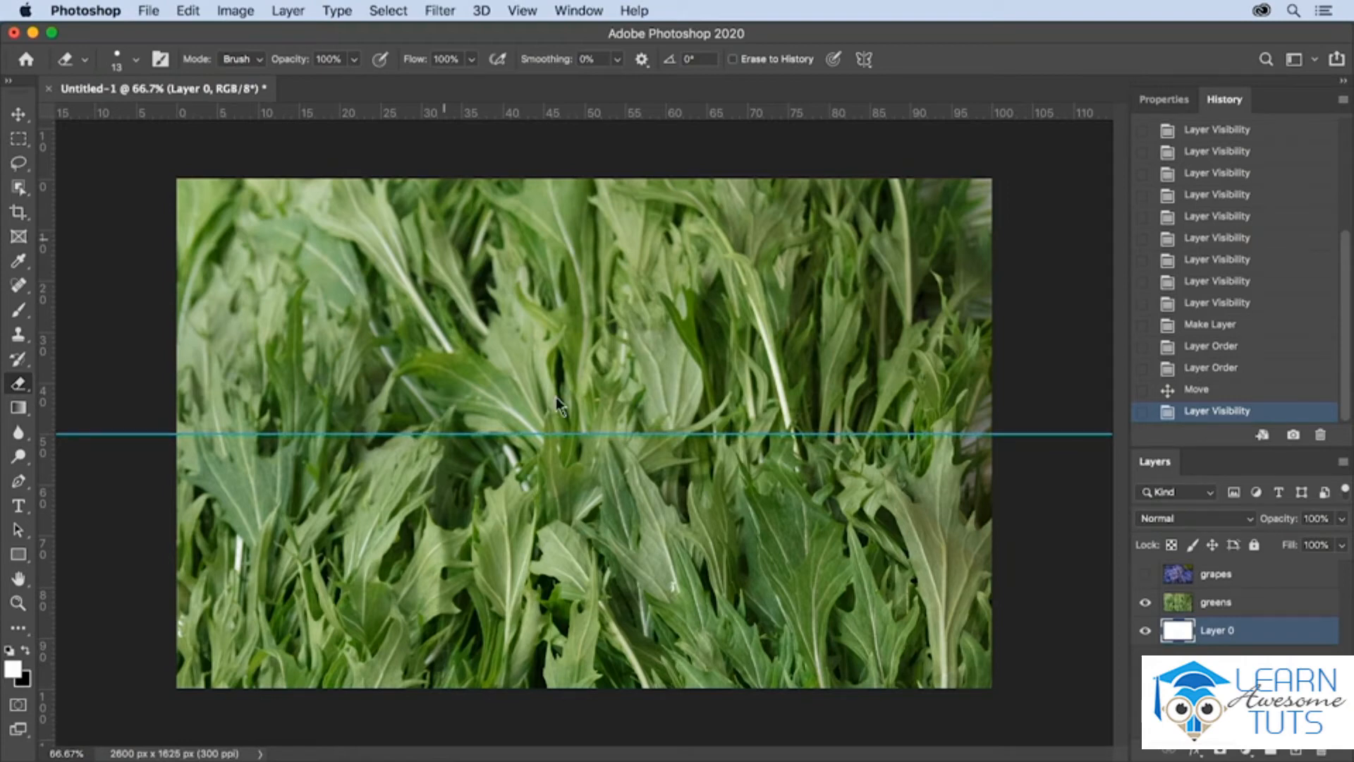
# Make the grapes layer visible and move it straight up by about a third of the canvas height
pyautogui.click(1226, 580)
pyautogui.click(1146, 574)
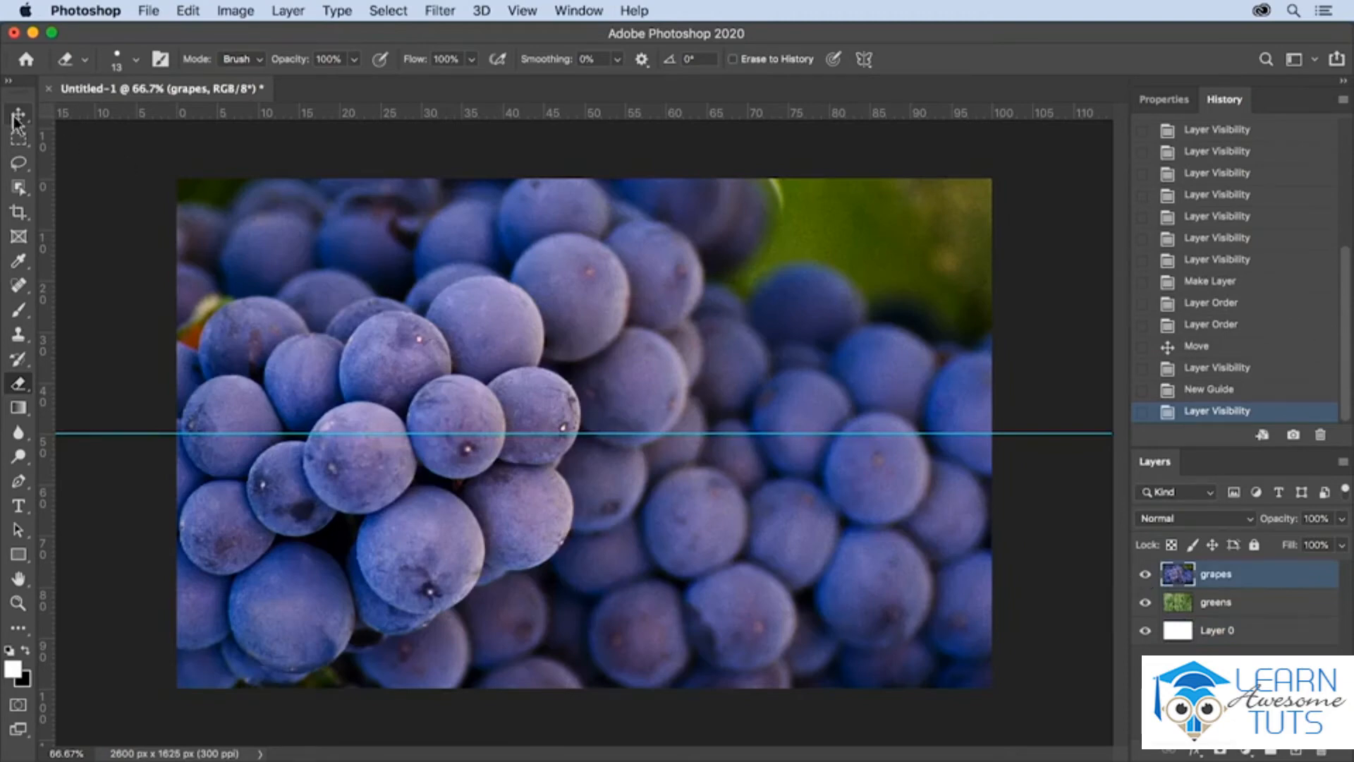
pyautogui.click(16, 121)
pyautogui.moveTo(582, 573); pyautogui.dragTo(465, 400)
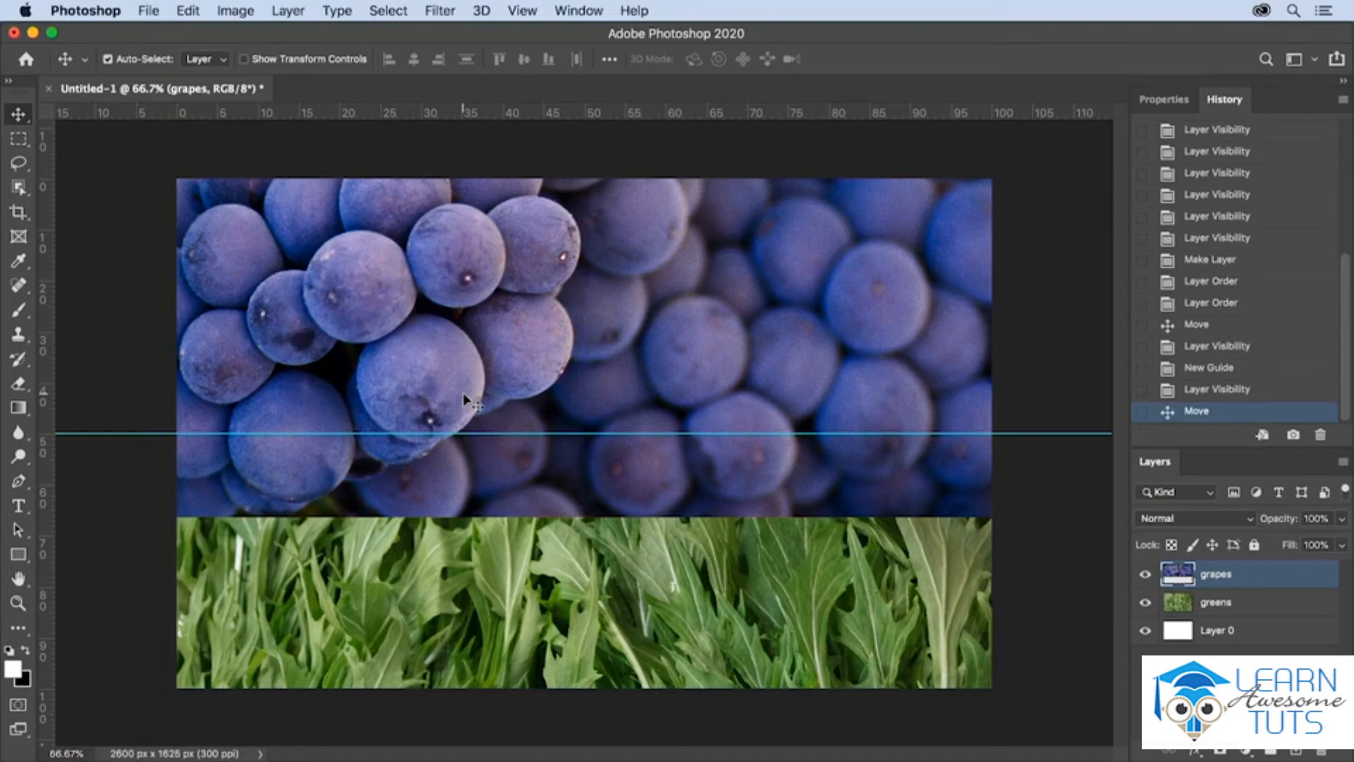
# Select the strip of the grapes photo below the guide with the Rectangular Marquee, delete it and deselect
pyautogui.click(19, 140)
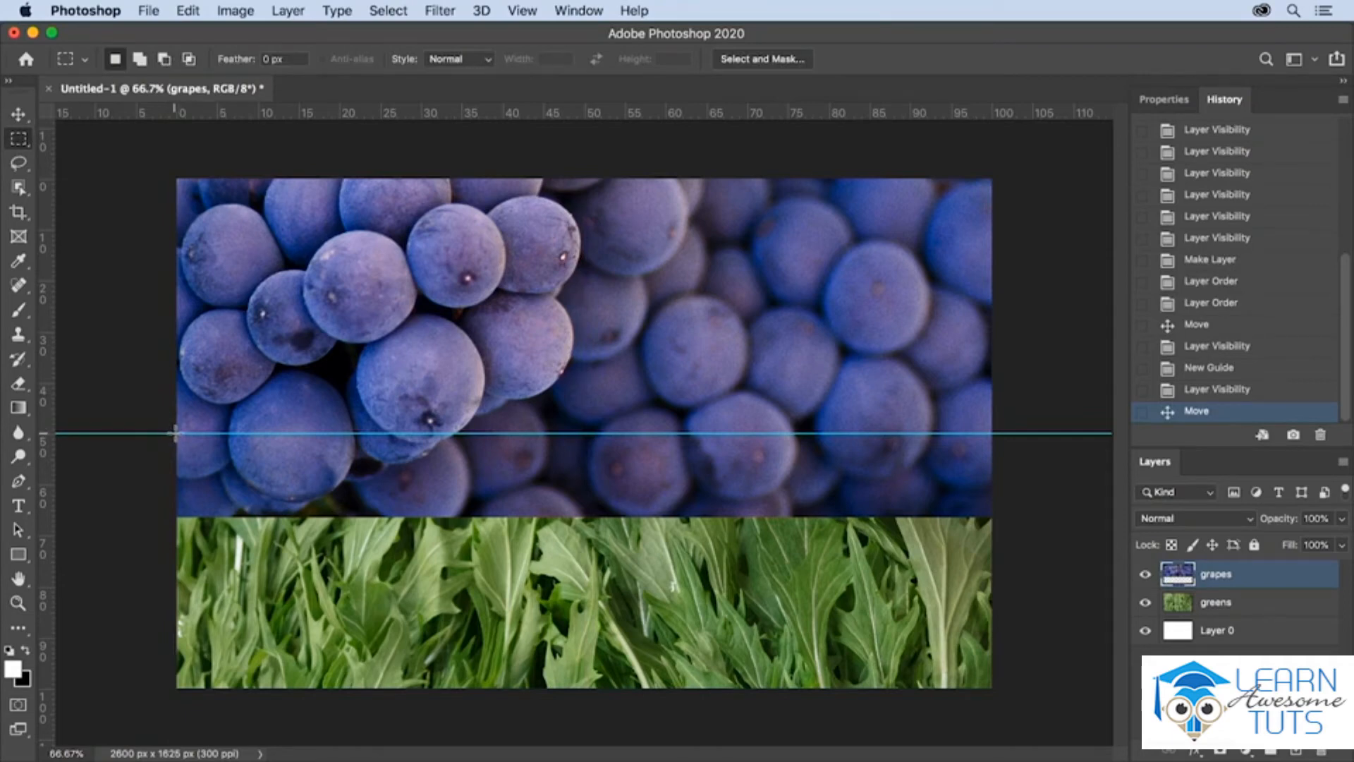
pyautogui.moveTo(177, 433); pyautogui.dragTo(1003, 568)
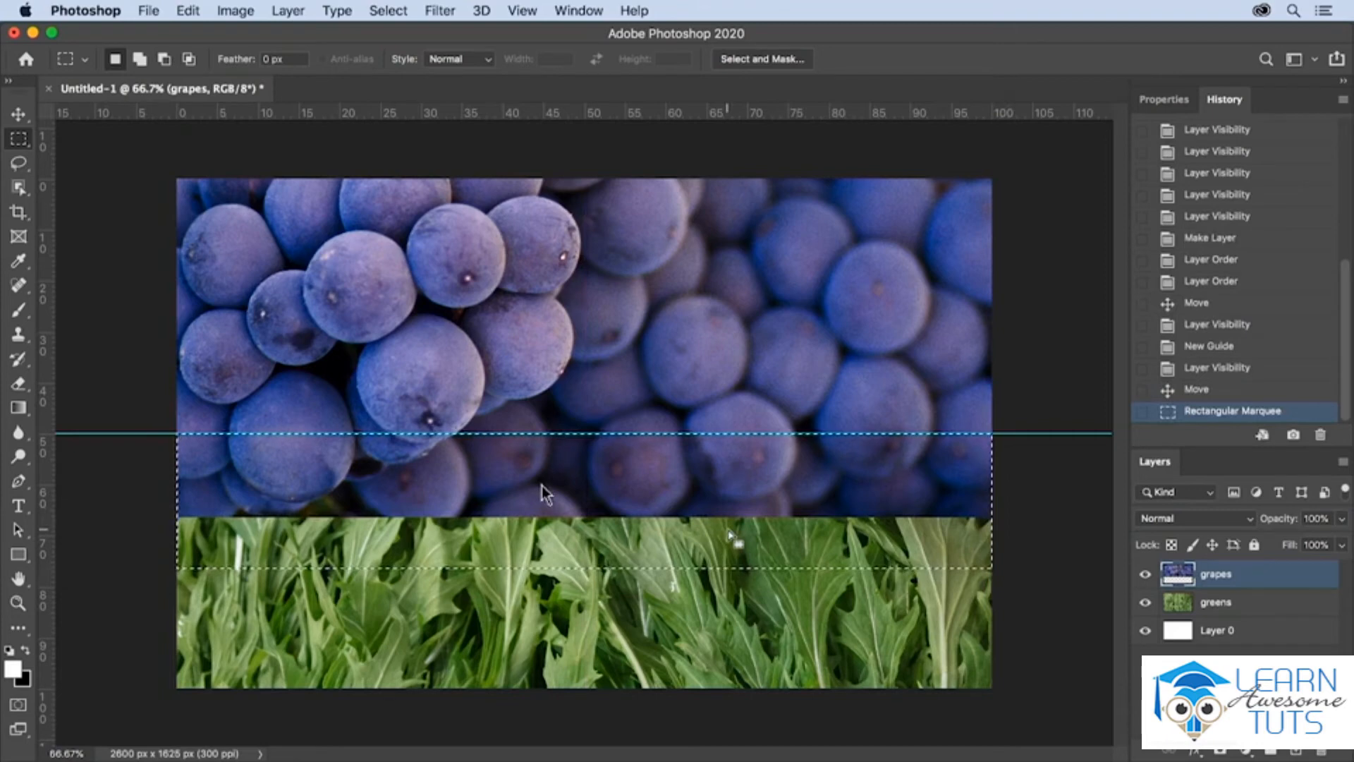
pyautogui.press('Delete')
pyautogui.press('super+d')
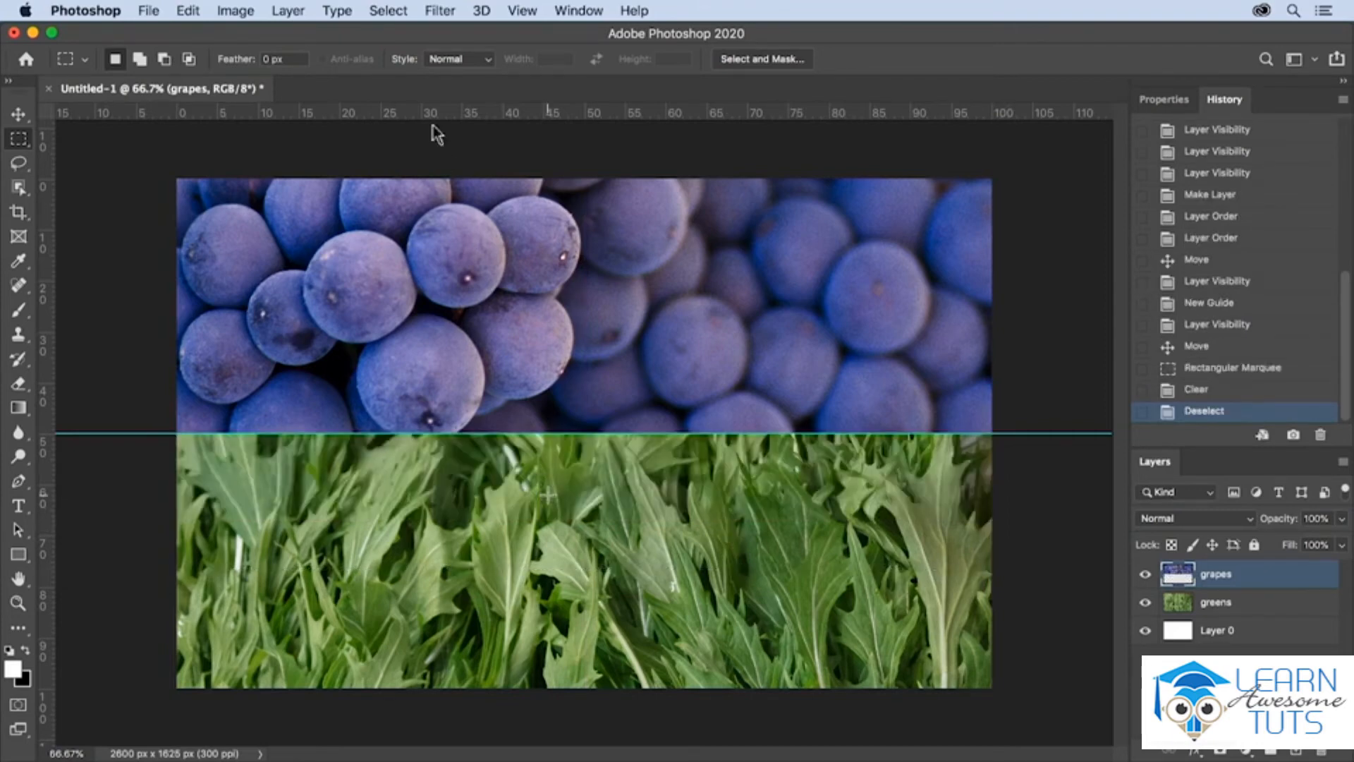
pyautogui.click(394, 11)
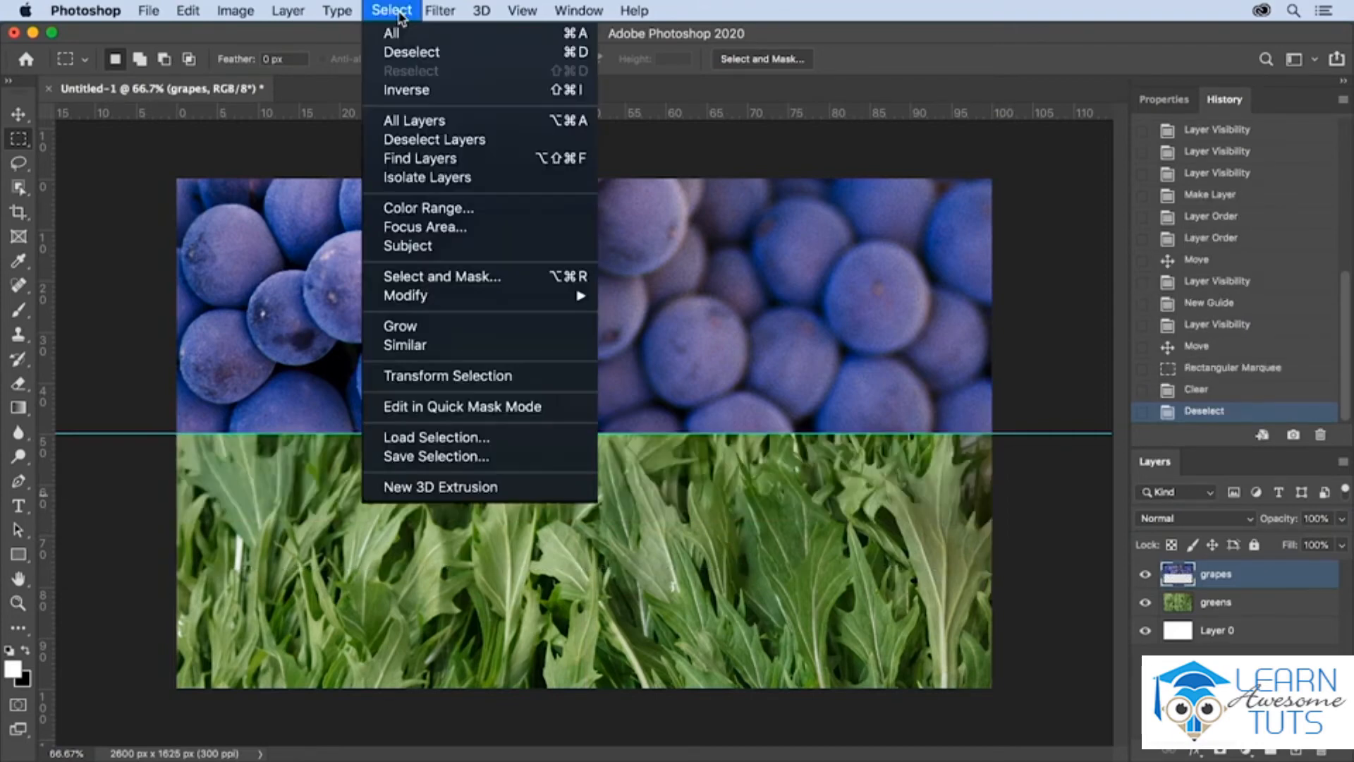
pyautogui.click(412, 52)
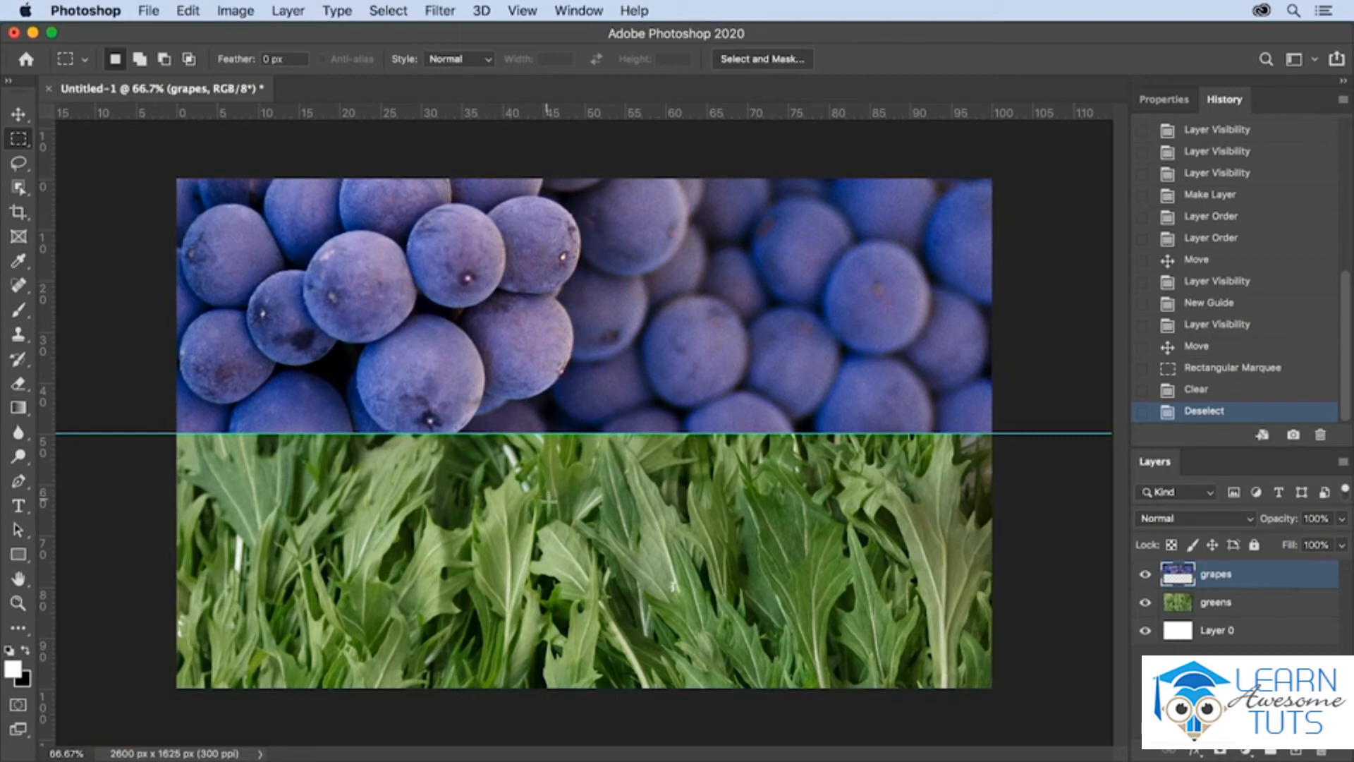
# Hide the grapes layer and draw a rectangular frame around the greens photo, covering the canvas's upper half down to the guide
pyautogui.click(1145, 576)
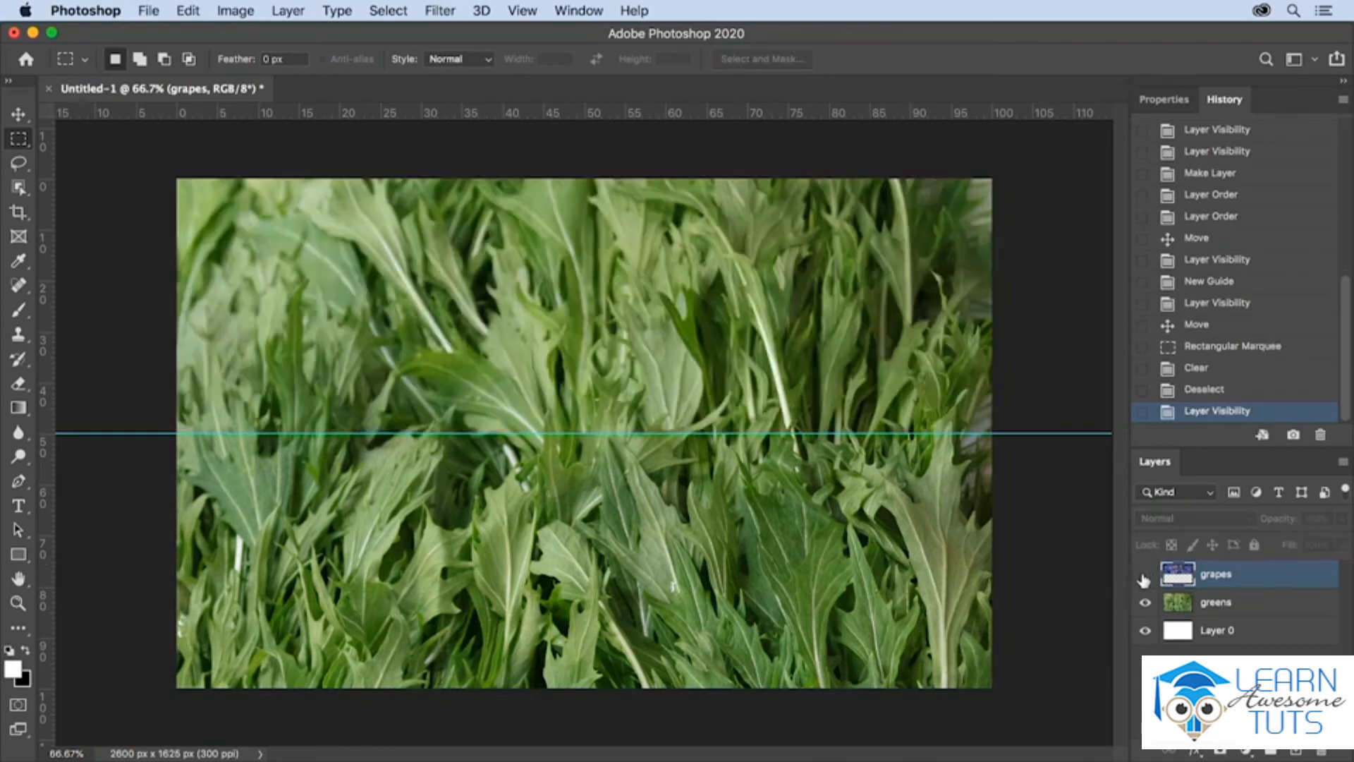
pyautogui.click(1215, 604)
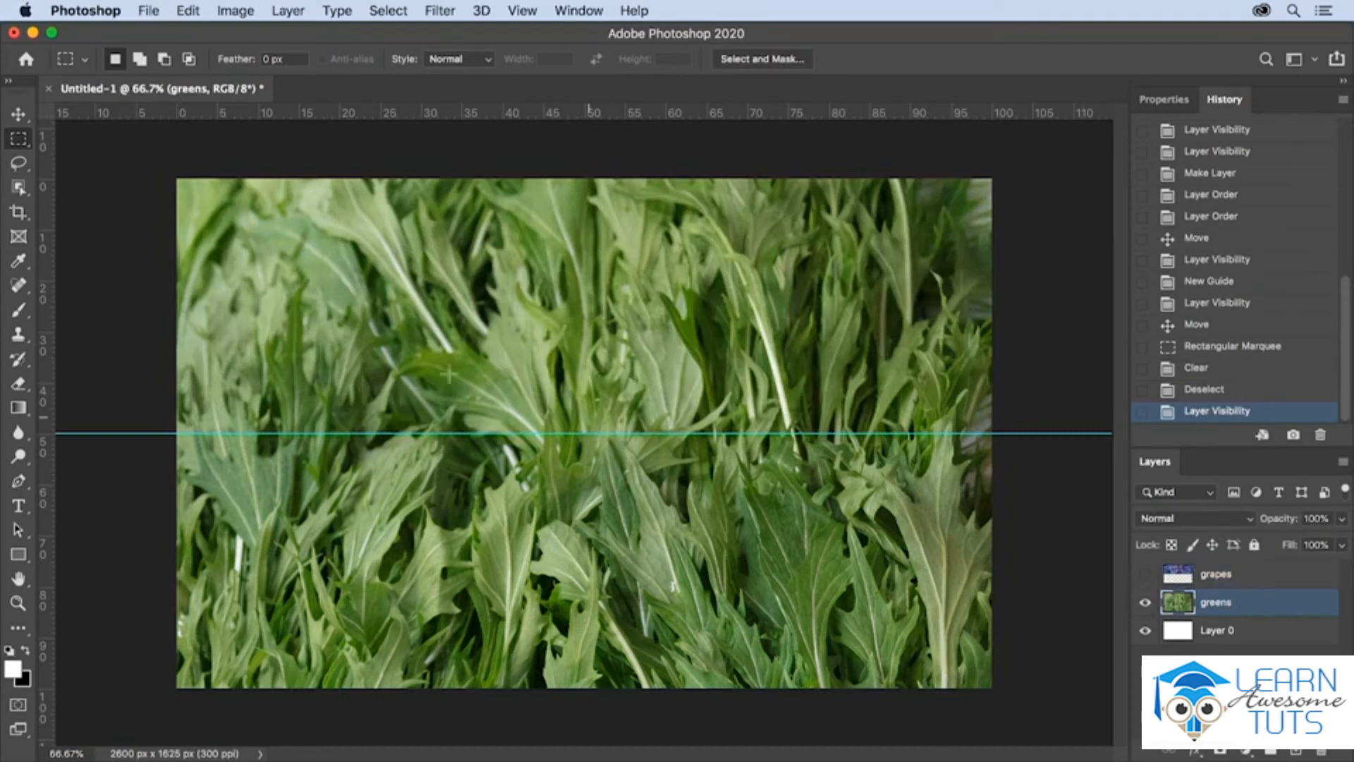
pyautogui.click(19, 238)
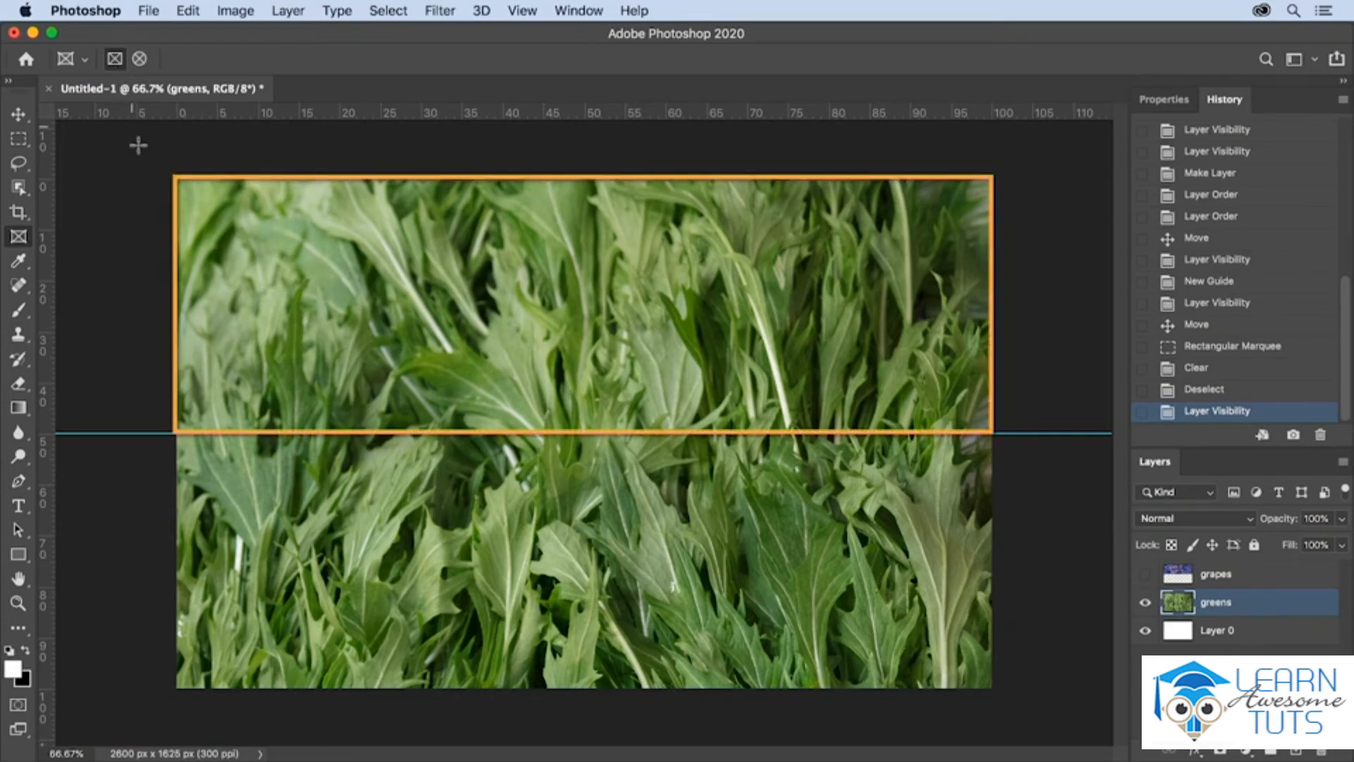
pyautogui.moveTo(176, 178); pyautogui.dragTo(992, 434)
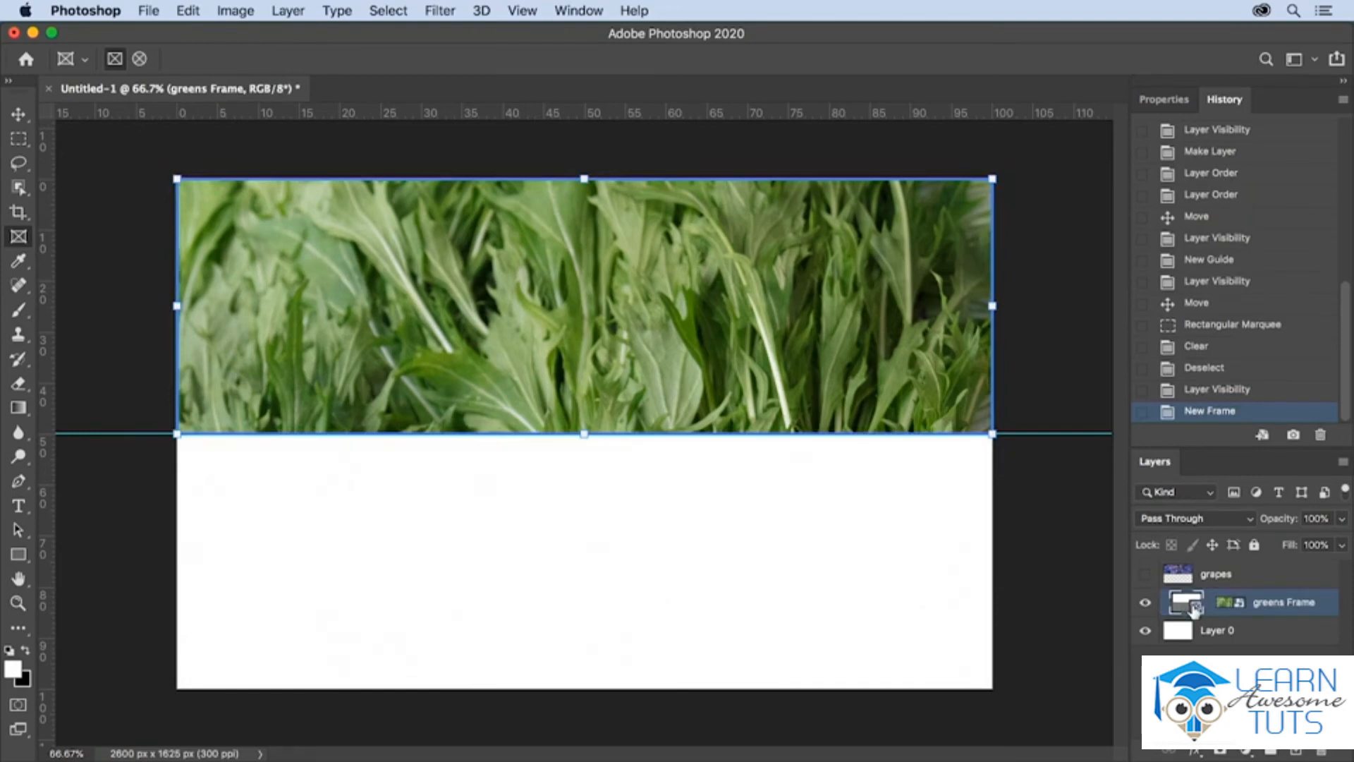
# Try resizing the greens frame from its lower edge and corner, and bring it back to the guide
pyautogui.click(1233, 605)
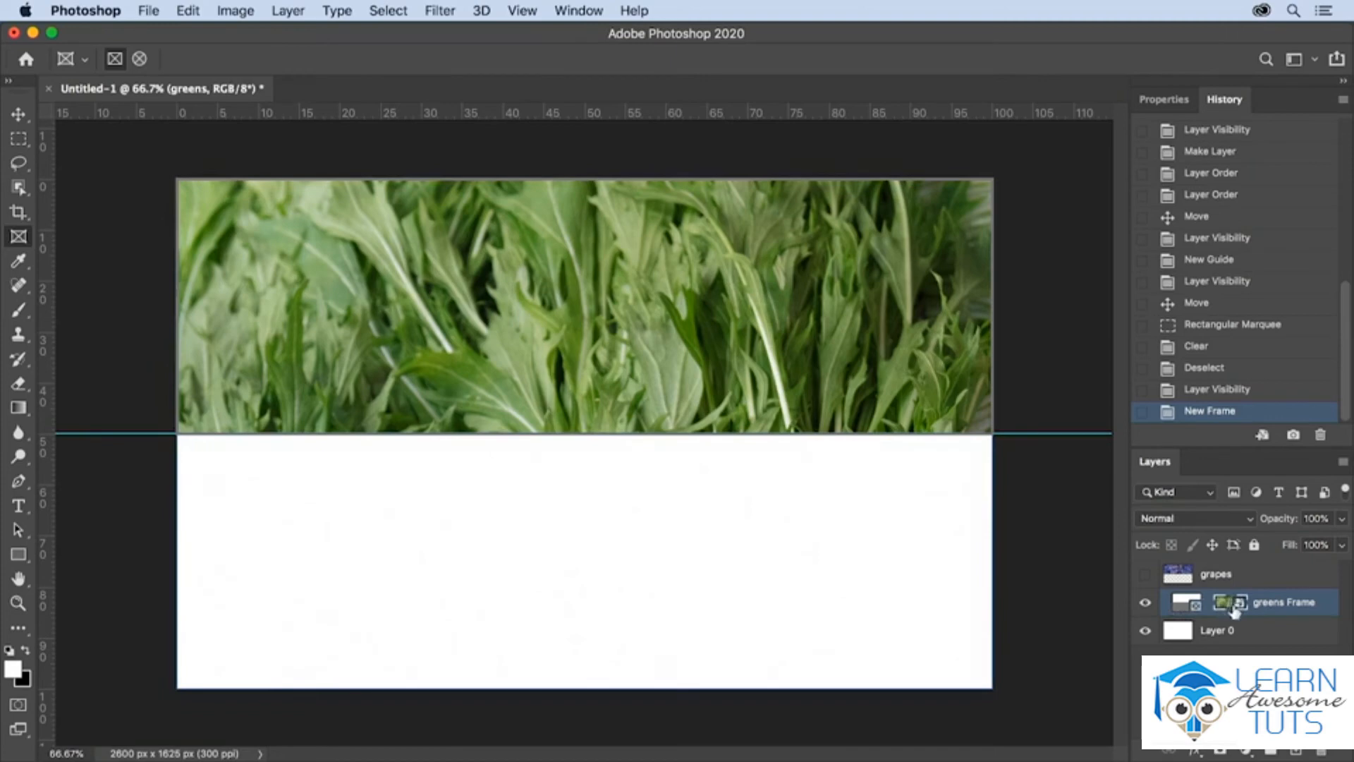
pyautogui.click(1185, 607)
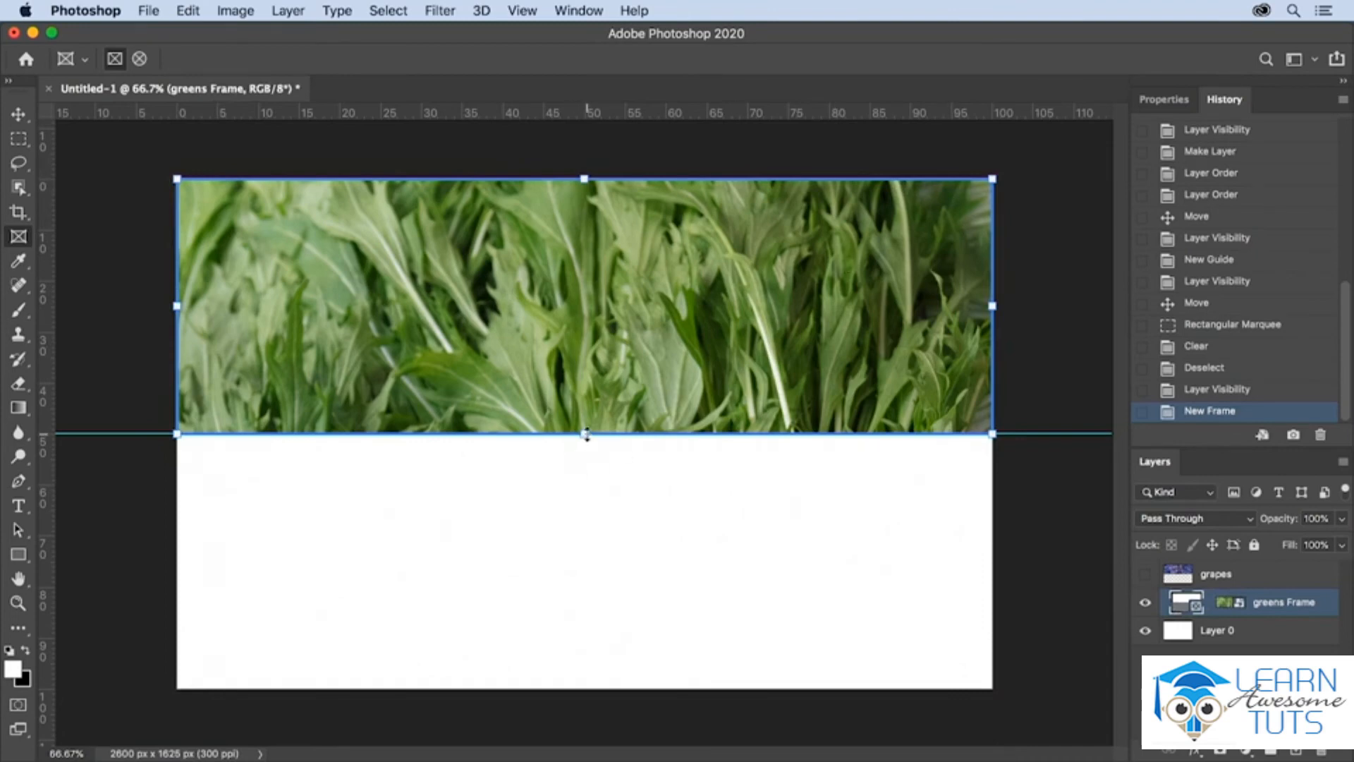
pyautogui.moveTo(584, 433)
pyautogui.mouseDown()
pyautogui.moveTo(589, 534)
pyautogui.moveTo(583, 432)
pyautogui.mouseUp()
pyautogui.moveTo(993, 433)
pyautogui.mouseDown()
pyautogui.moveTo(1052, 474)
pyautogui.moveTo(998, 457)
pyautogui.moveTo(935, 403)
pyautogui.moveTo(993, 433)
pyautogui.mouseUp()
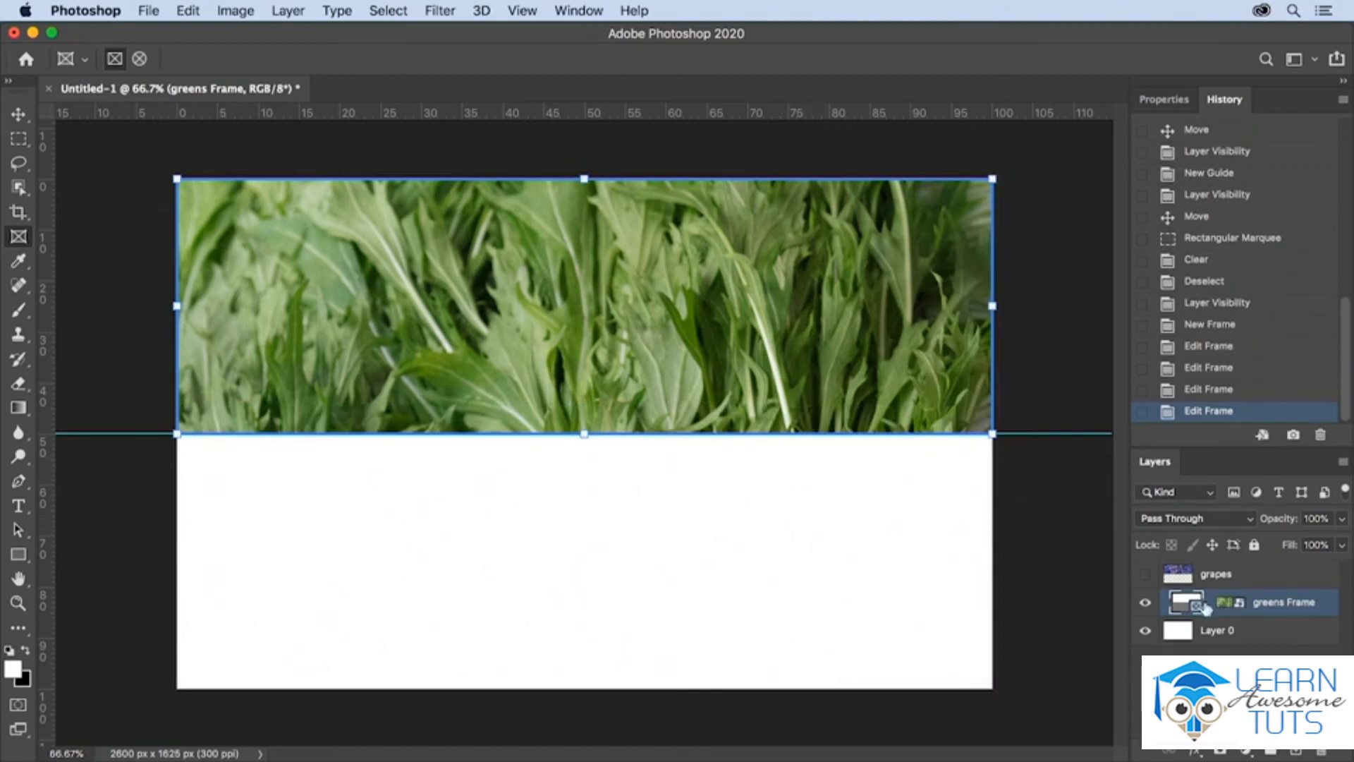
# Select the greens photo inside its frame and reposition it upward by about 30% of the canvas height
pyautogui.click(1229, 602)
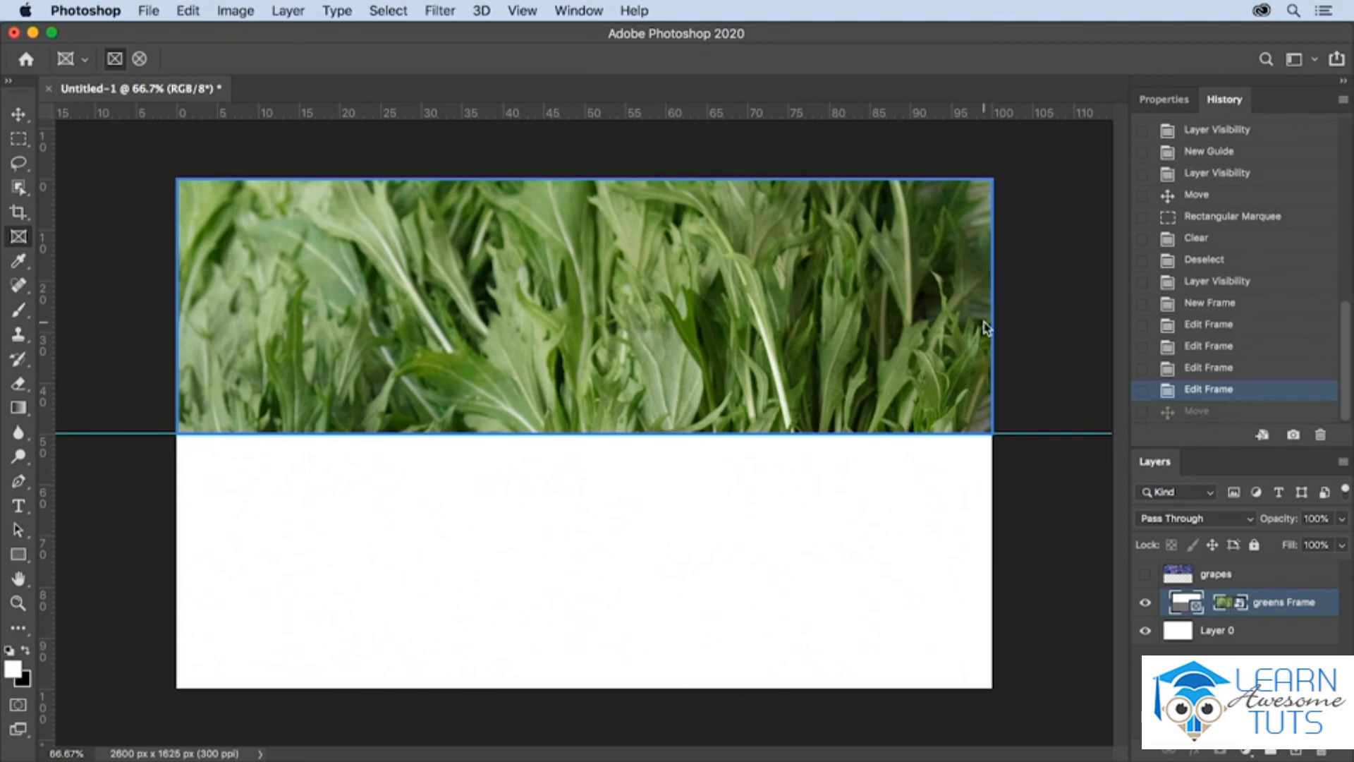
pyautogui.click(984, 323)
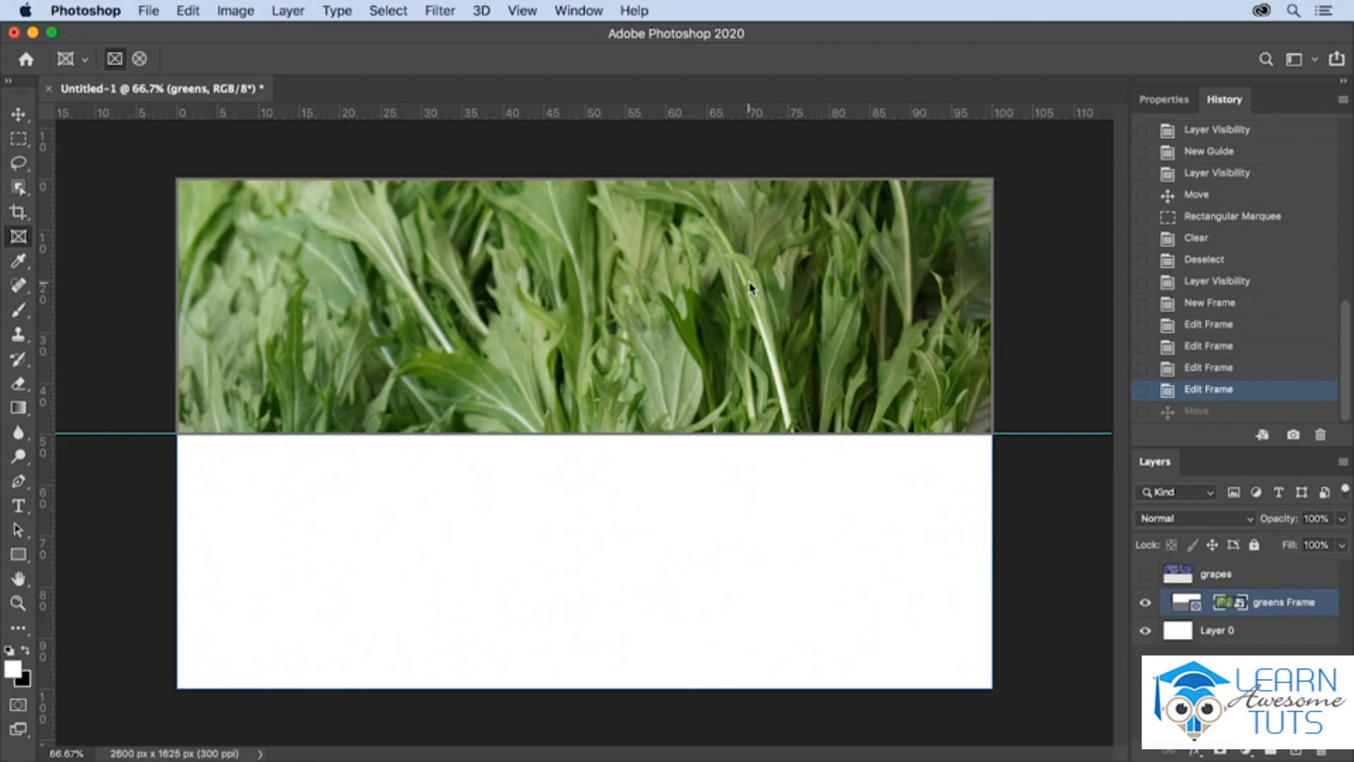
pyautogui.moveTo(754, 305); pyautogui.dragTo(741, 144)
pyautogui.moveTo(784, 346); pyautogui.dragTo(794, 395)
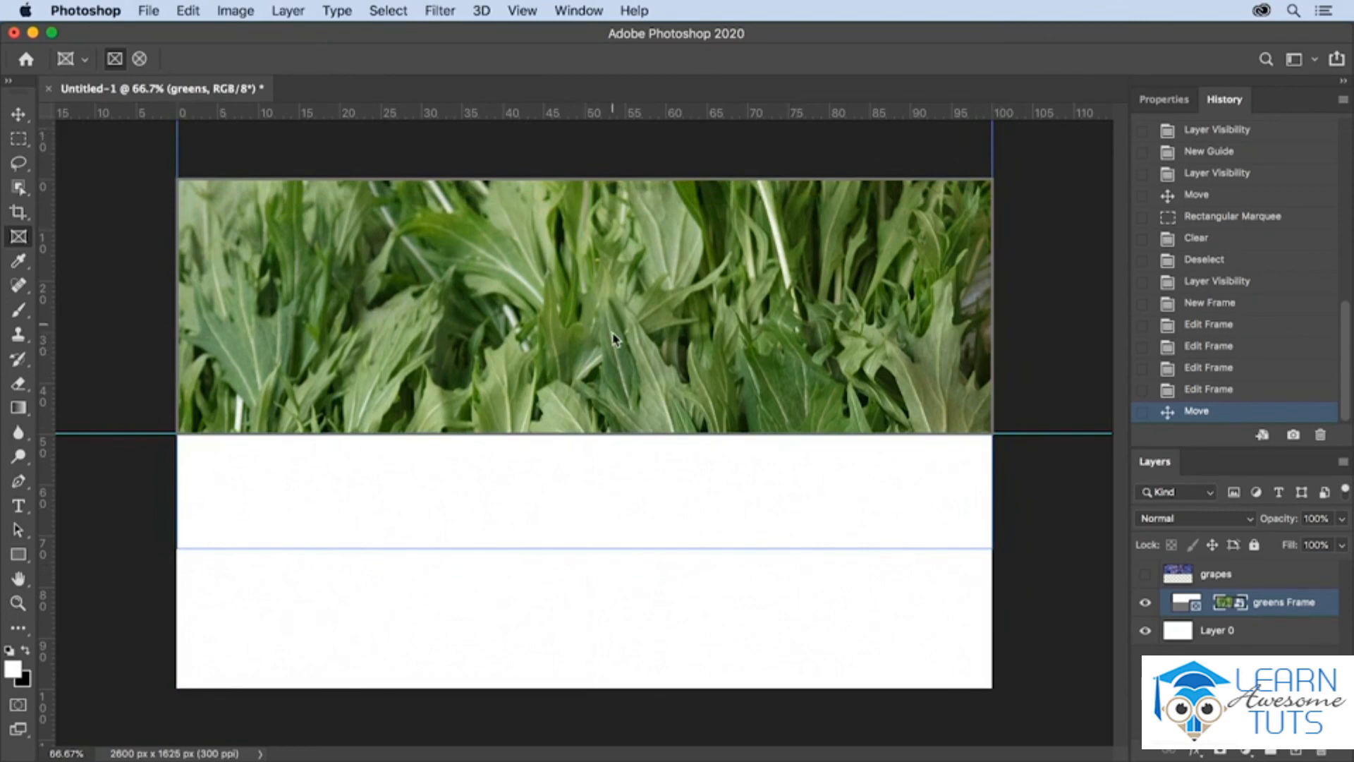
pyautogui.moveTo(613, 334); pyautogui.dragTo(613, 318)
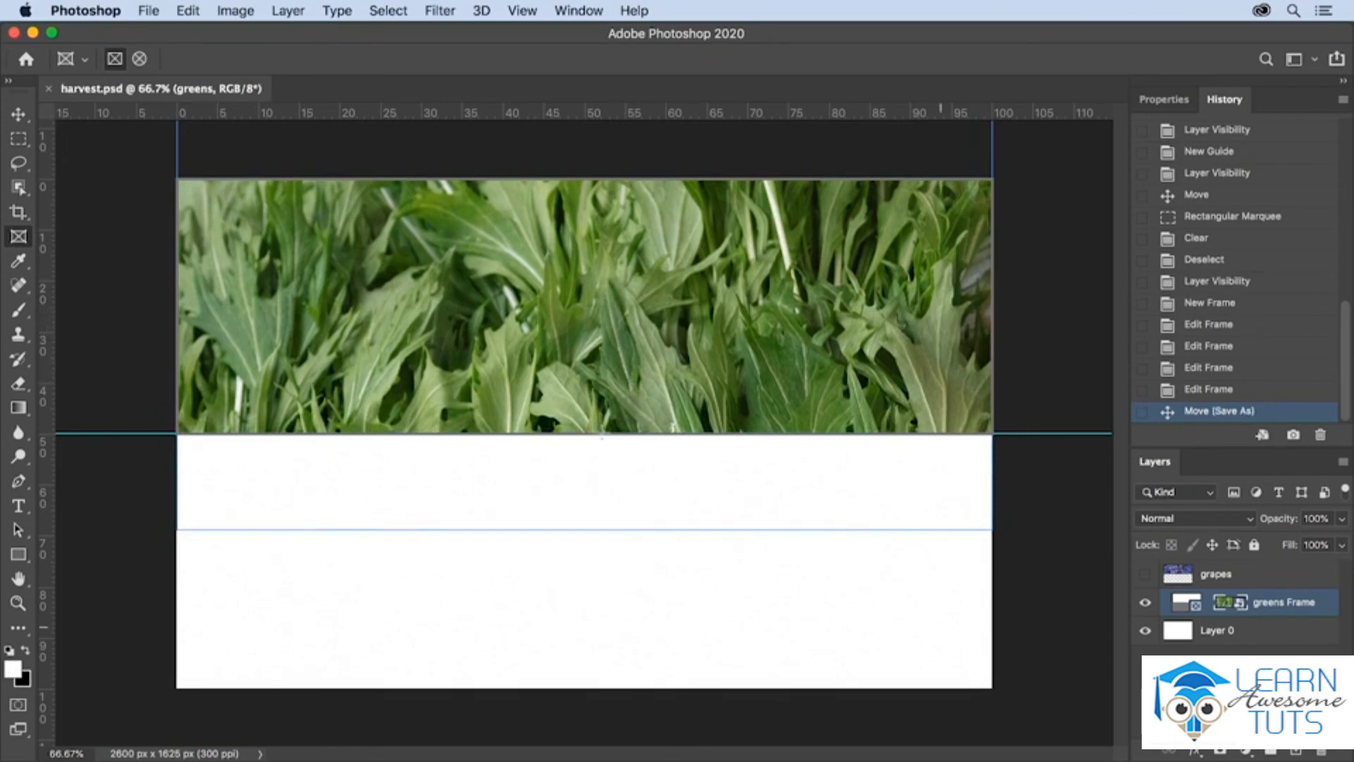
# Save the layered document on the computer as harvest.psd in the 06 Layers folder, in Photoshop format
pyautogui.click(150, 11)
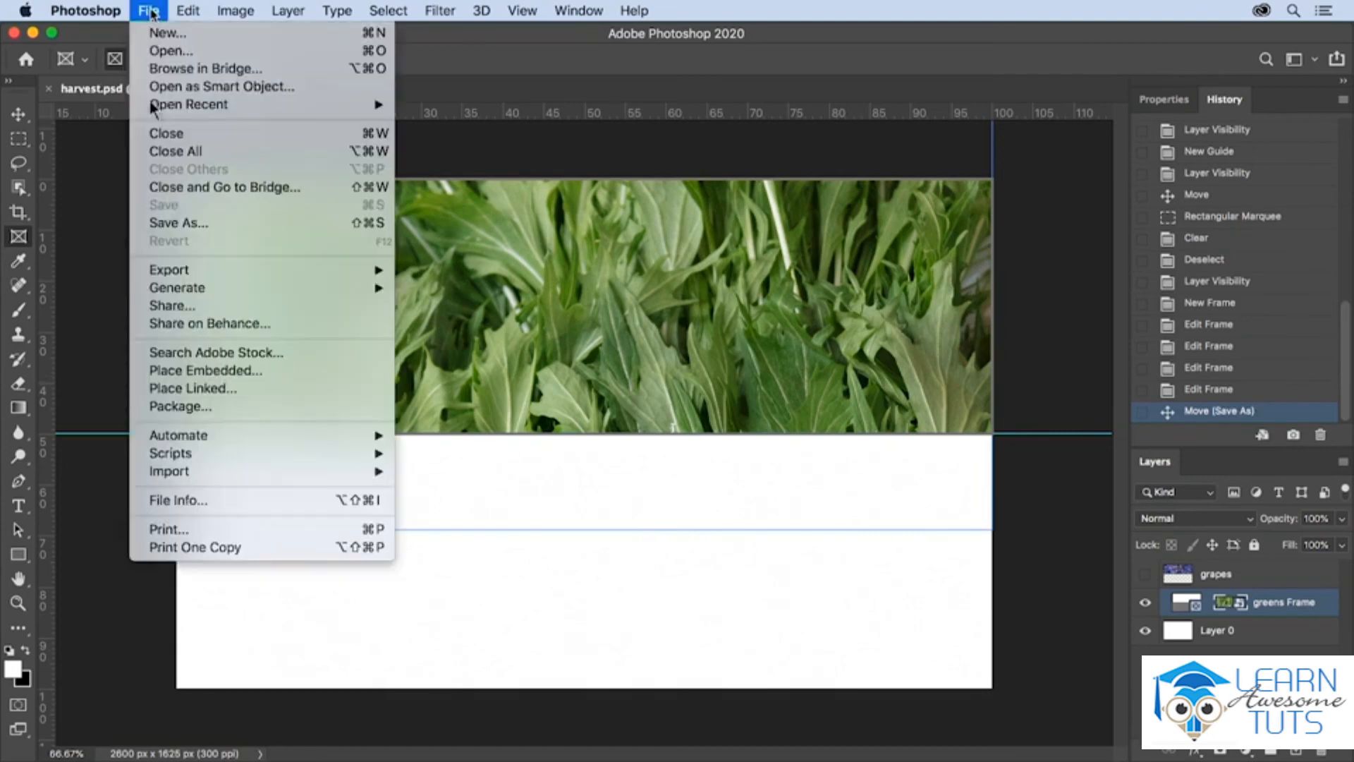
pyautogui.click(151, 222)
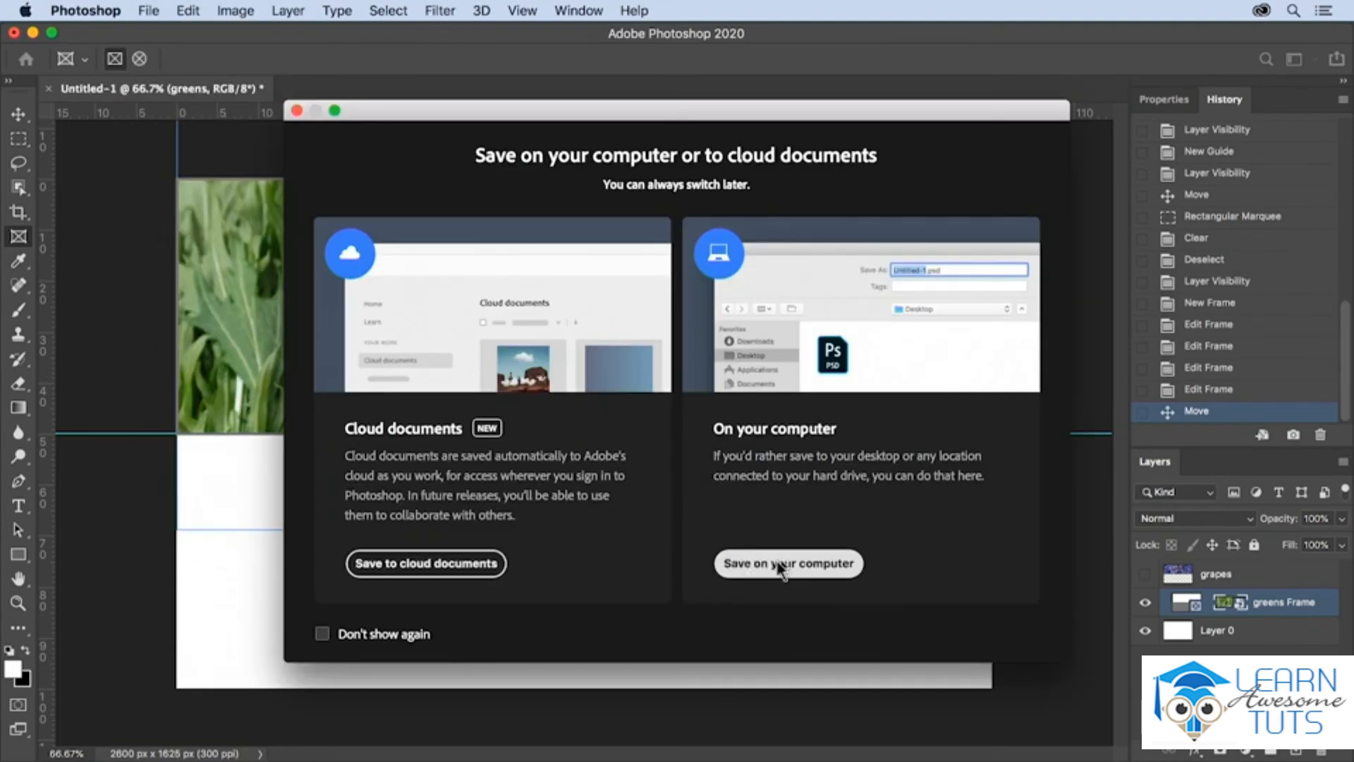
pyautogui.click(780, 564)
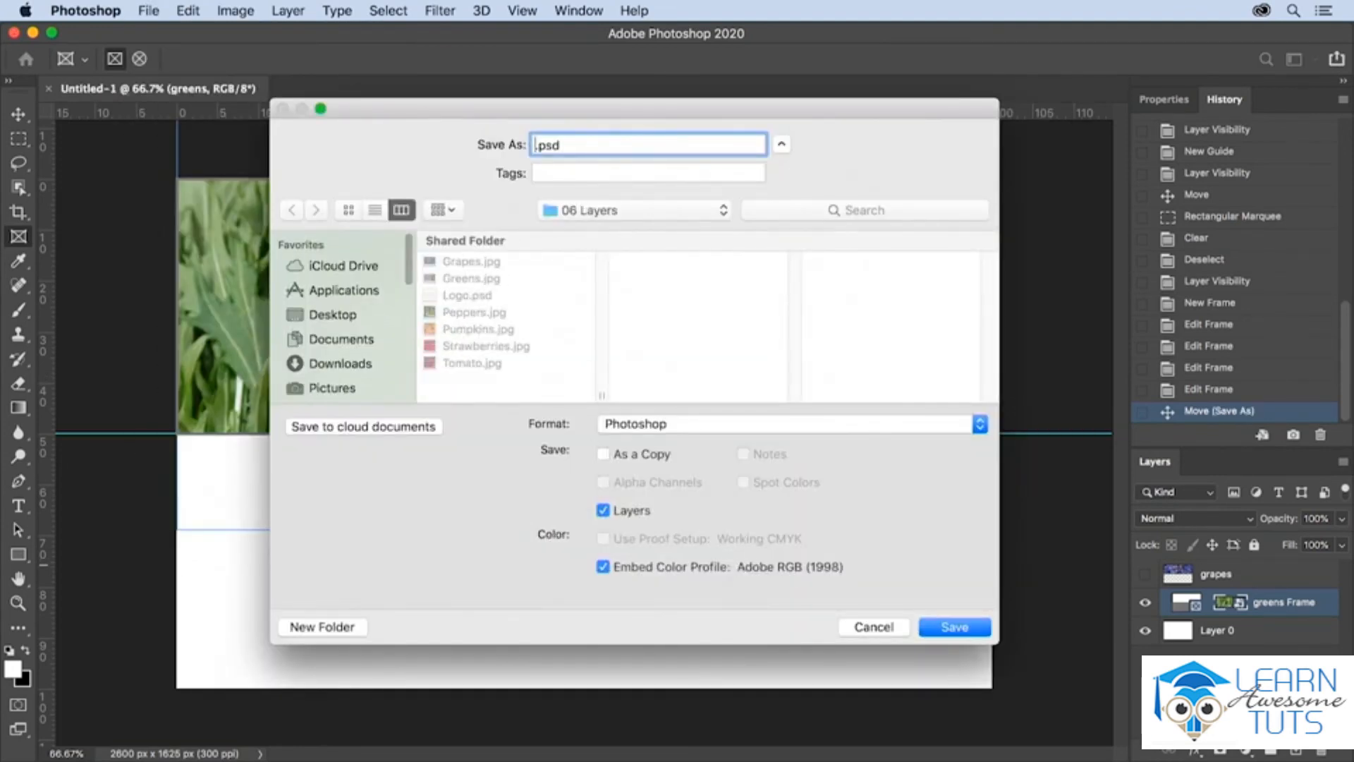
pyautogui.write('harvest')
pyautogui.click(954, 627)
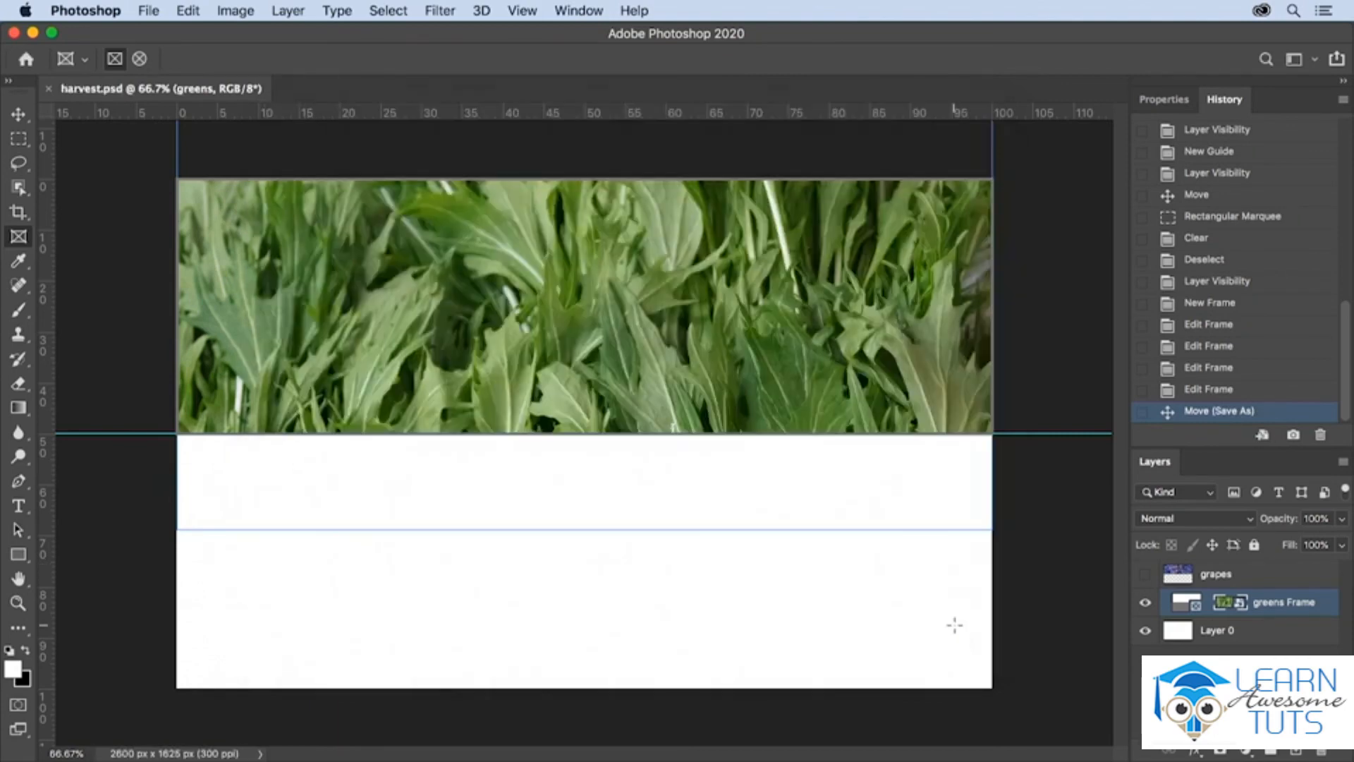
# Switch to Adobe Bridge to browse the images in the 06 Layers folder
pyautogui.click(155, 12)
pyautogui.click(169, 69)
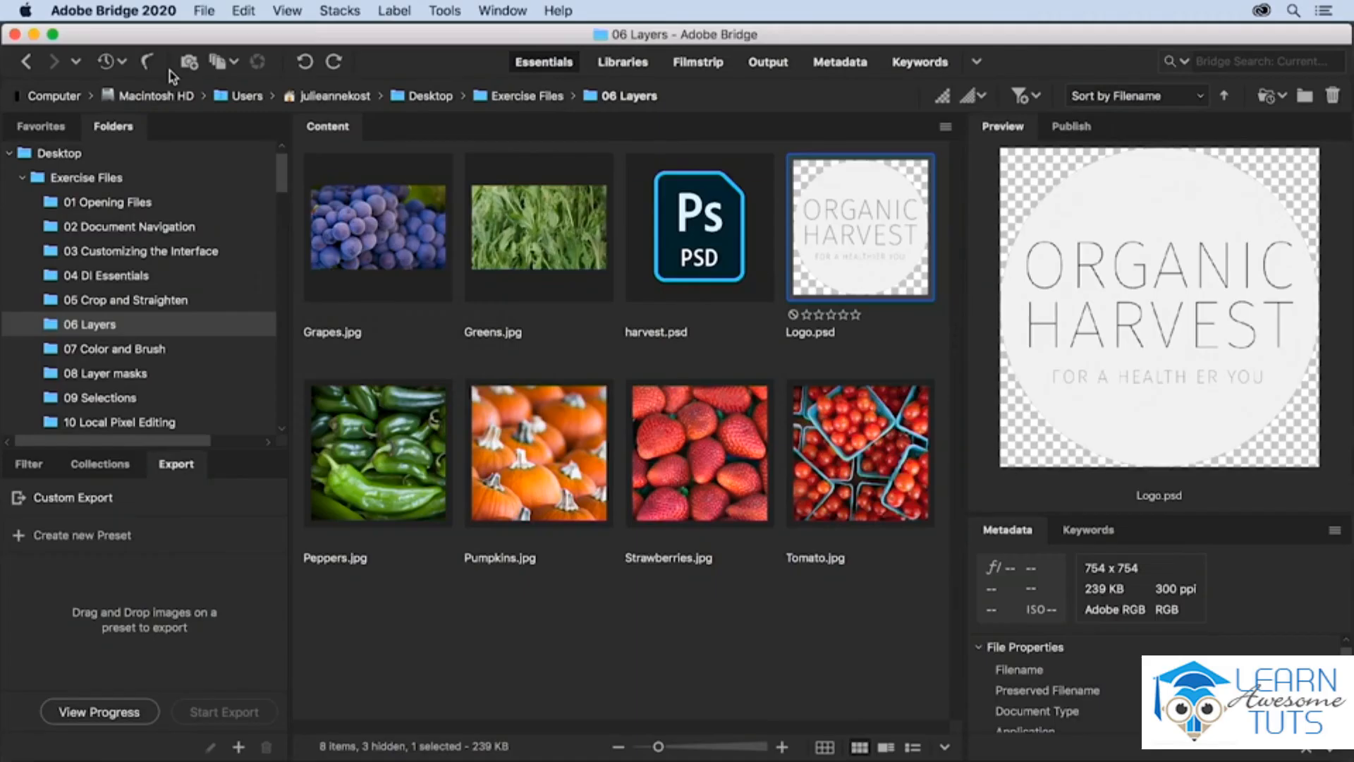